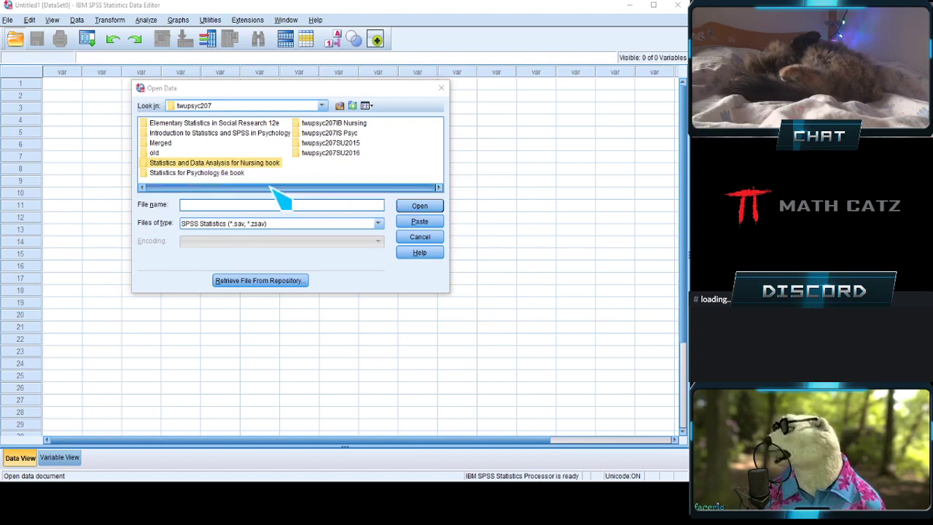
Browse to the Polit1e_Dataset_Info folder inside the Statistics and Data Analysis for Nursing book folder.
{"action": "left_click", "coordinate": [251, 163]}
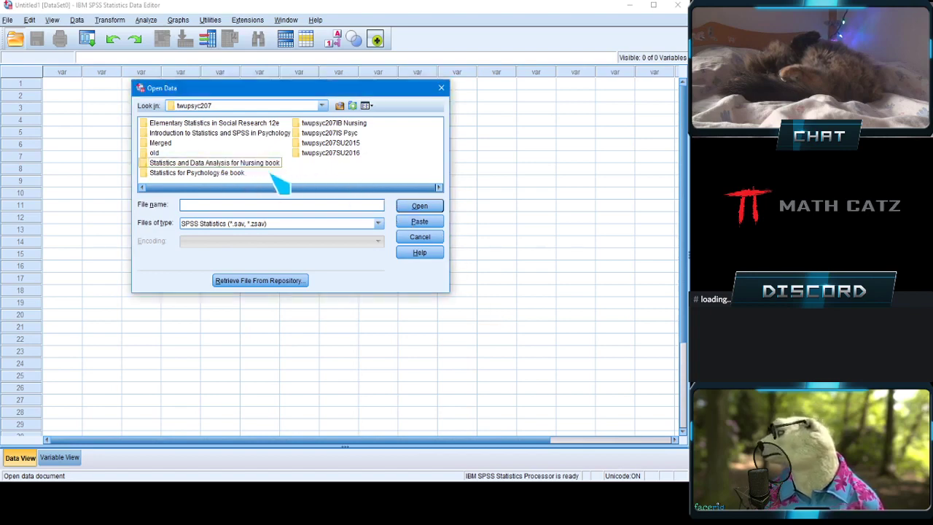
{"action": "double_click", "coordinate": [252, 162]}
{"action": "left_click", "coordinate": [282, 175]}
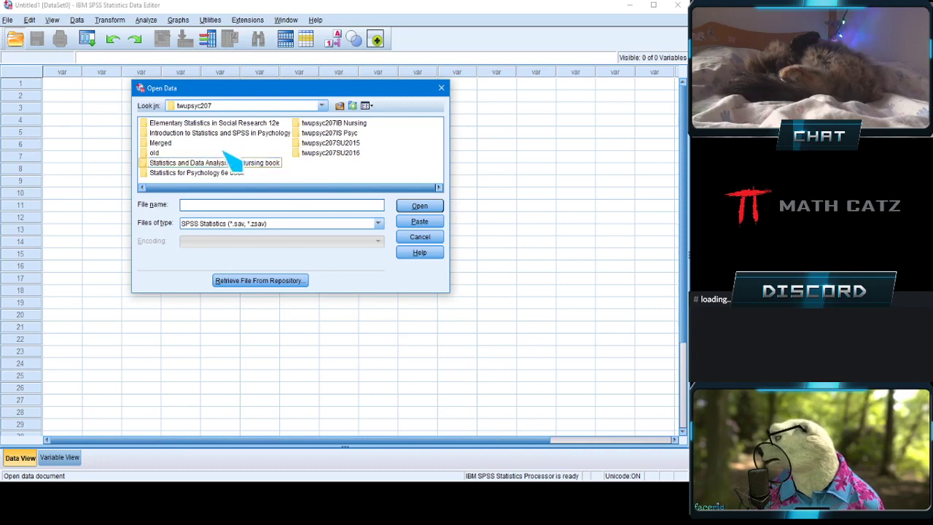
{"action": "double_click", "coordinate": [171, 163]}
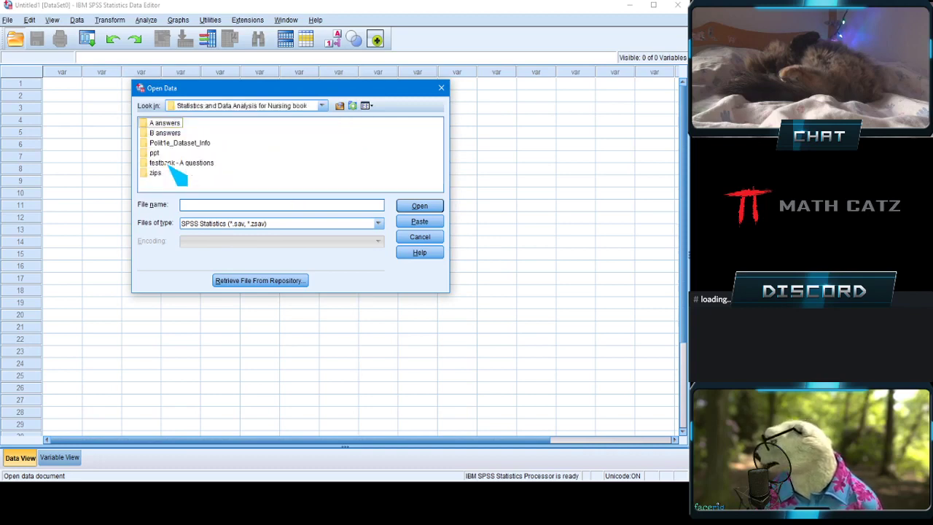
{"action": "double_click", "coordinate": [193, 143]}
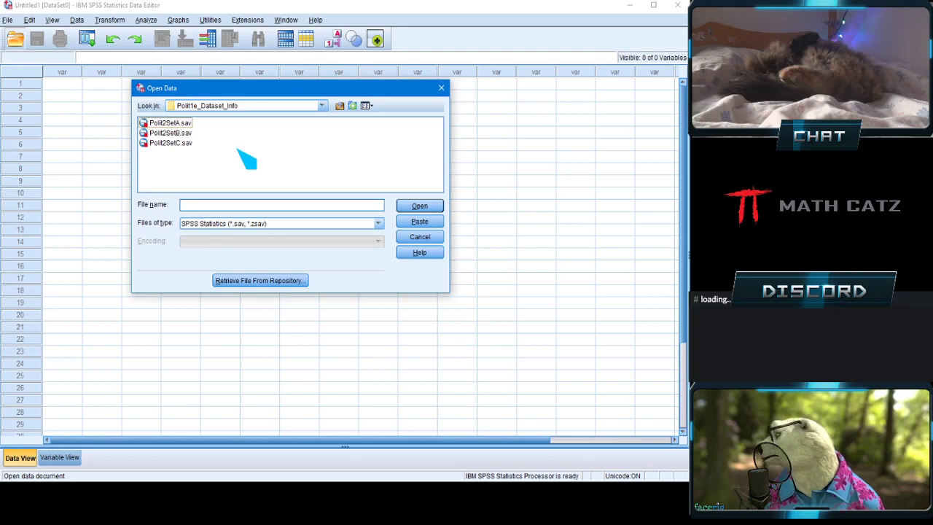
Open the dataset Polit2SetA.sav, setting the width of all string variables to the minimum required.
{"action": "left_click", "coordinate": [169, 123]}
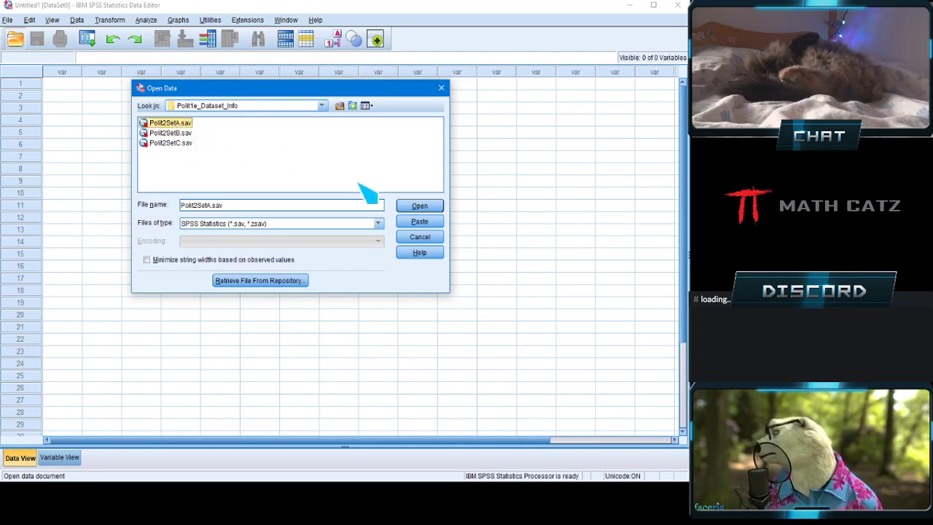
{"action": "left_click", "coordinate": [410, 207]}
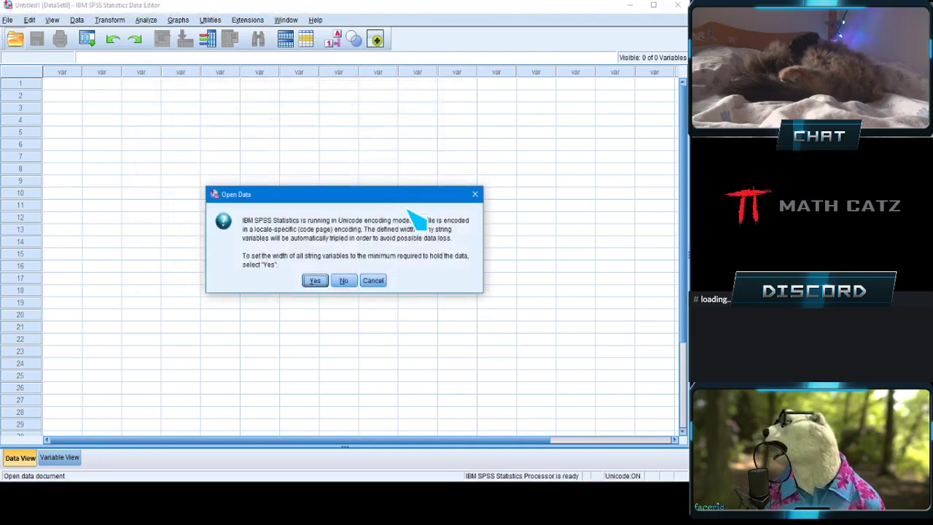
{"action": "left_click", "coordinate": [336, 284]}
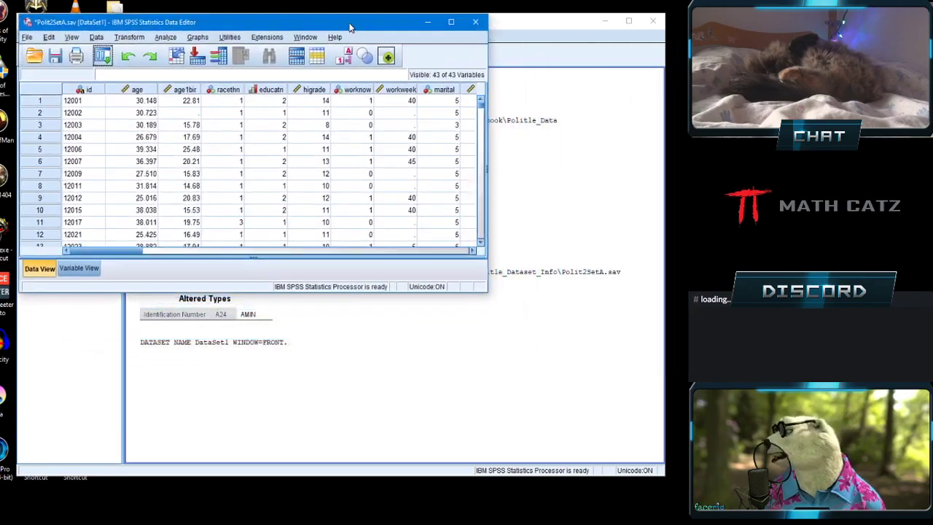
Bring the Polit2SetA data window to the front, align it with the screen's upper-left corner and enlarge it over the output window.
{"action": "left_click_drag", "start_coordinate": [350, 27], "coordinate": [346, 25]}
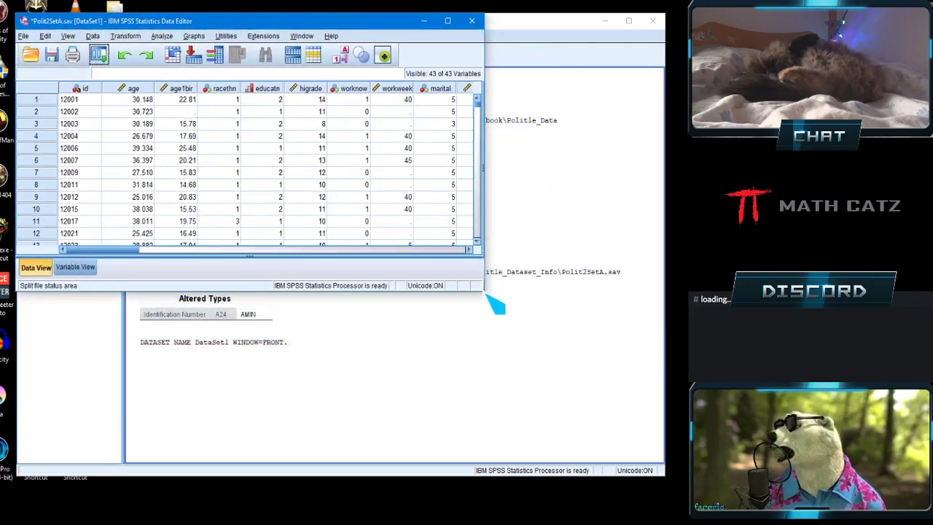
{"action": "left_click_drag", "start_coordinate": [494, 304], "coordinate": [619, 389]}
{"action": "left_click", "coordinate": [652, 452]}
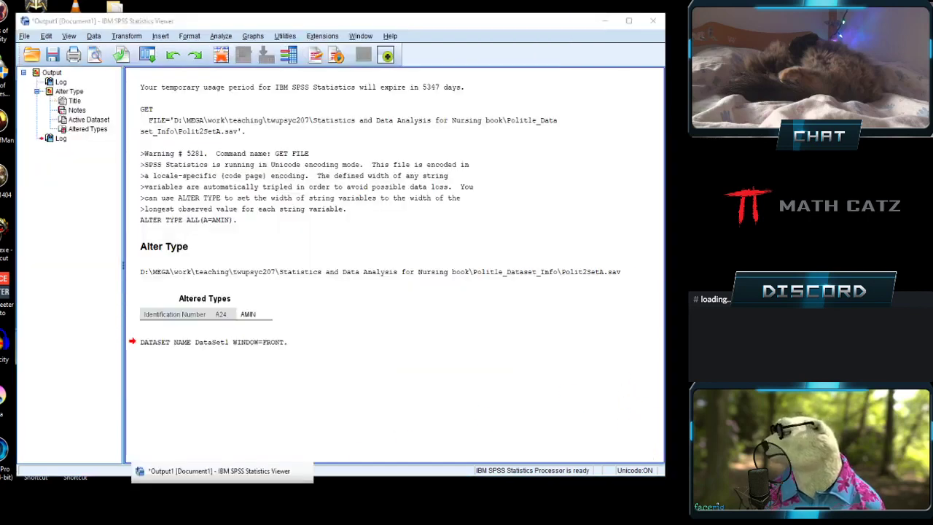
{"action": "left_click", "coordinate": [237, 492]}
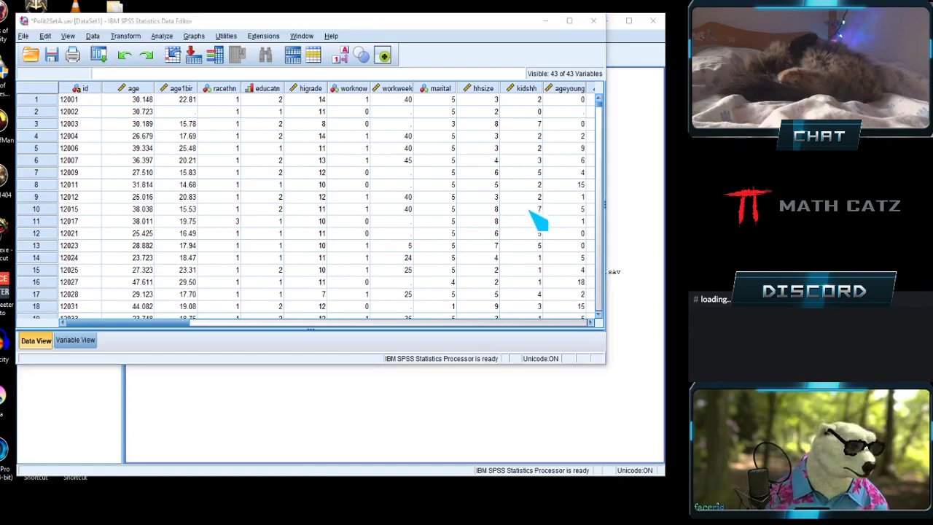
{"action": "left_click_drag", "start_coordinate": [282, 28], "coordinate": [265, 14]}
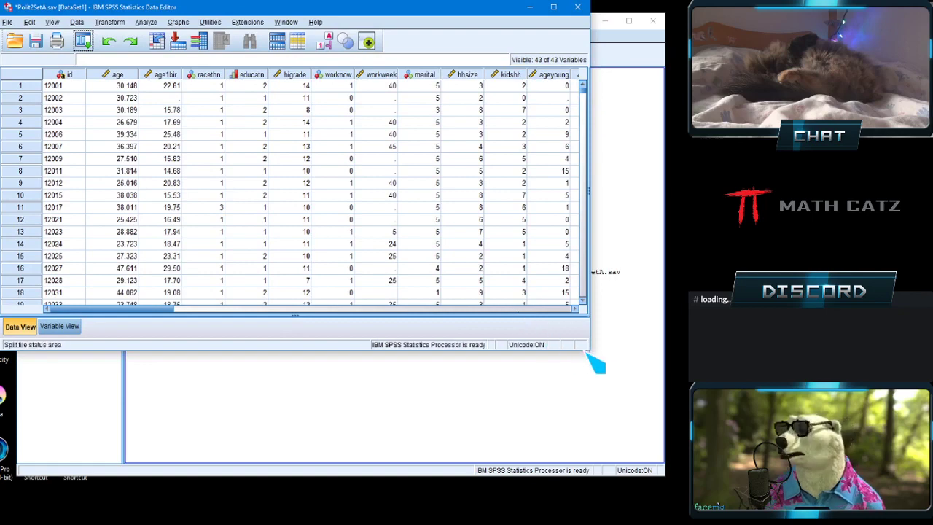
{"action": "left_click_drag", "start_coordinate": [590, 352], "coordinate": [684, 475]}
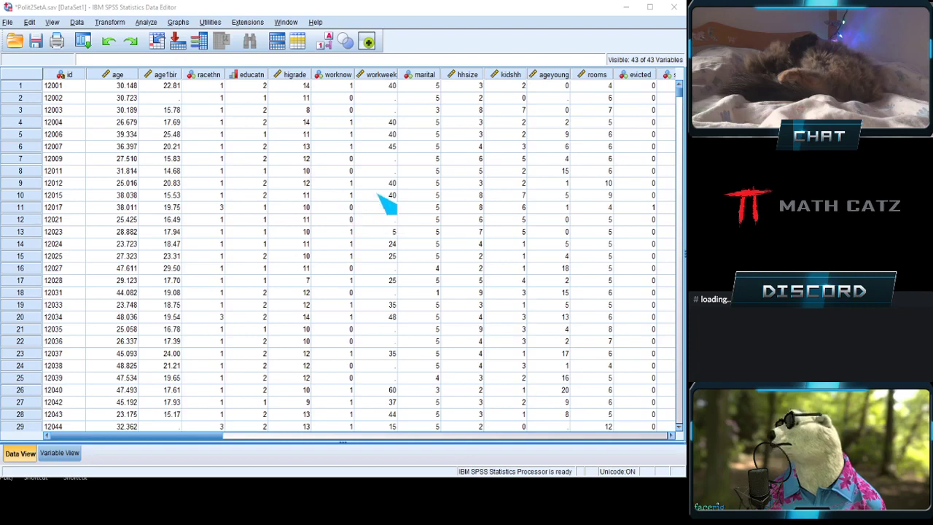
{"action": "left_click", "coordinate": [272, 10]}
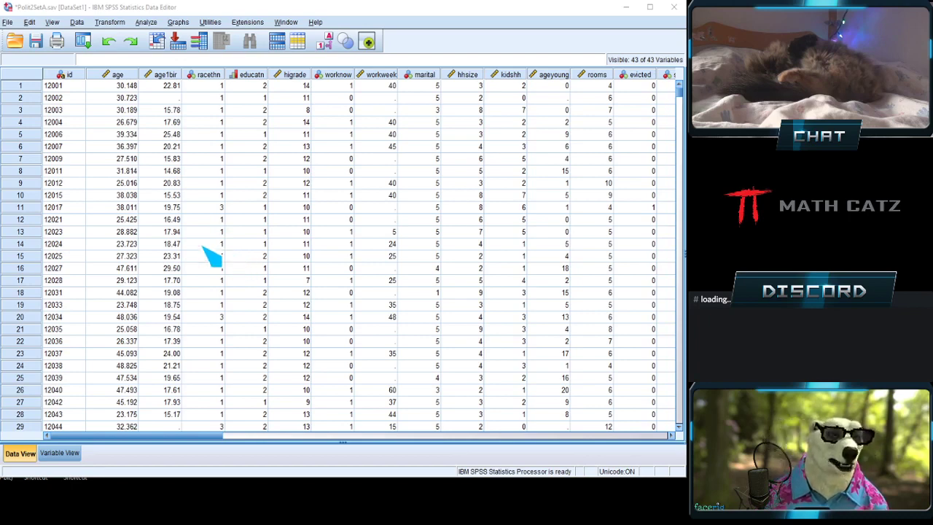
Look through the dataset from the first case to the last case and across to the last variable.
{"action": "left_click", "coordinate": [20, 86]}
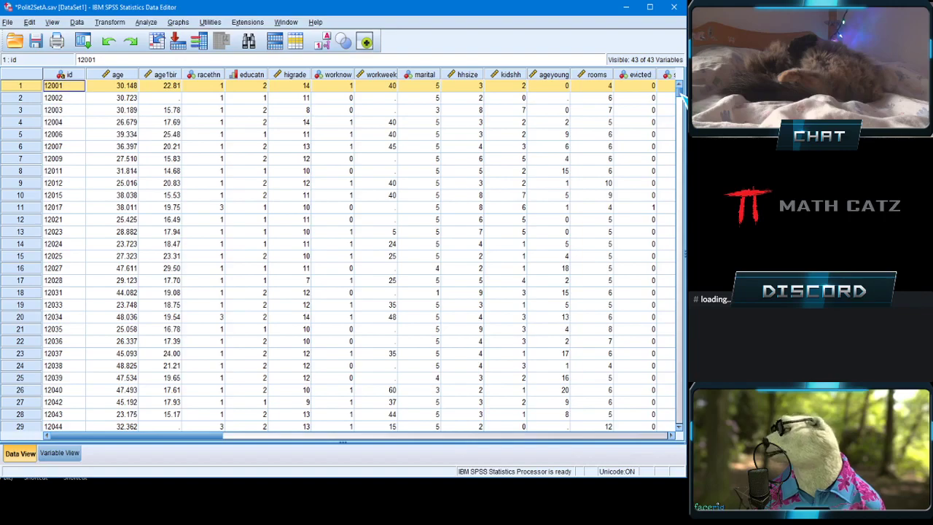
{"action": "left_click_drag", "start_coordinate": [680, 95], "coordinate": [682, 426]}
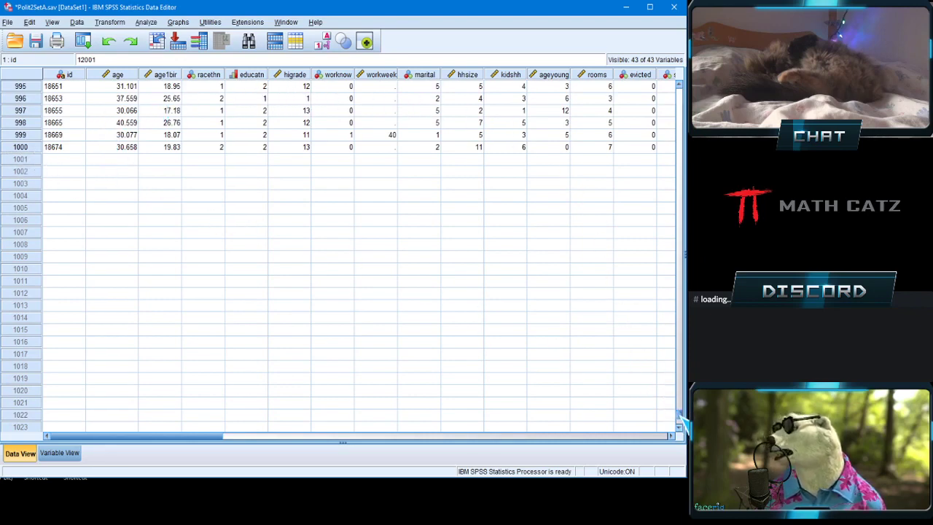
{"action": "left_click_drag", "start_coordinate": [679, 416], "coordinate": [678, 91]}
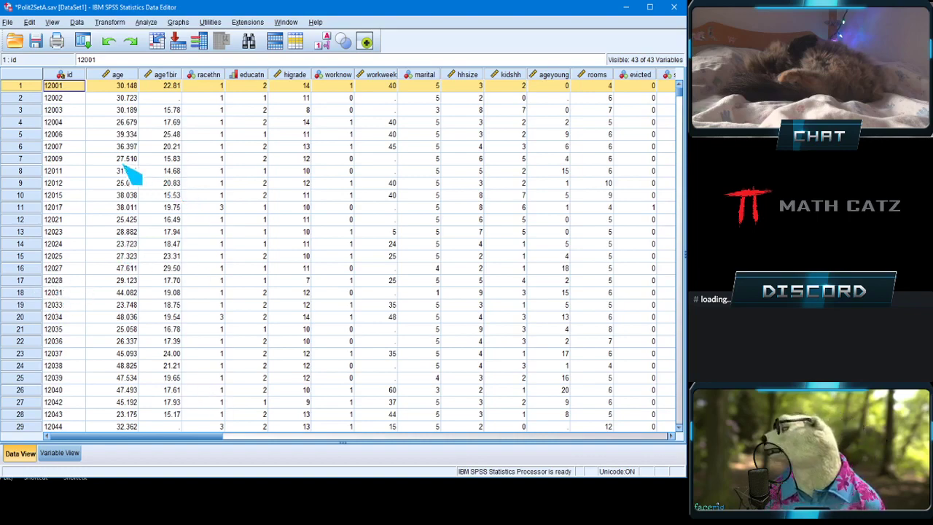
{"action": "left_click_drag", "start_coordinate": [182, 437], "coordinate": [598, 446]}
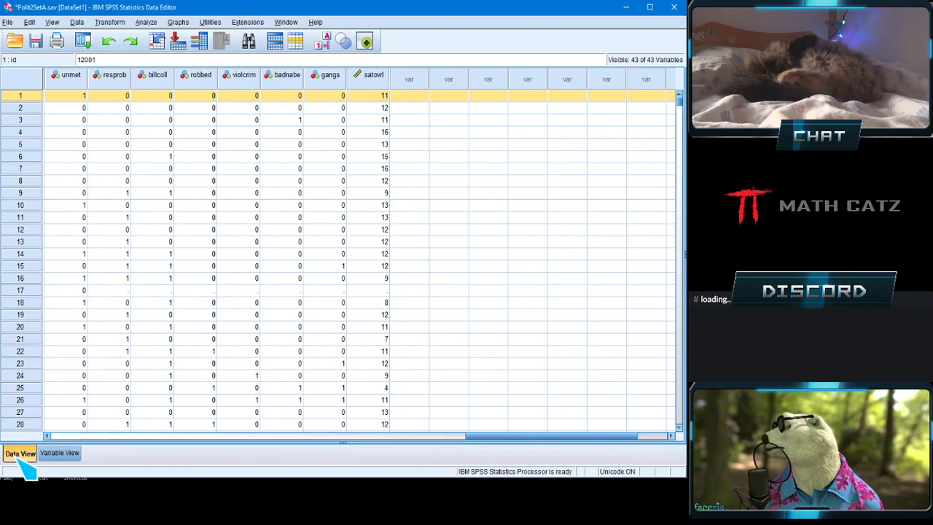
{"action": "left_click_drag", "start_coordinate": [496, 438], "coordinate": [64, 449]}
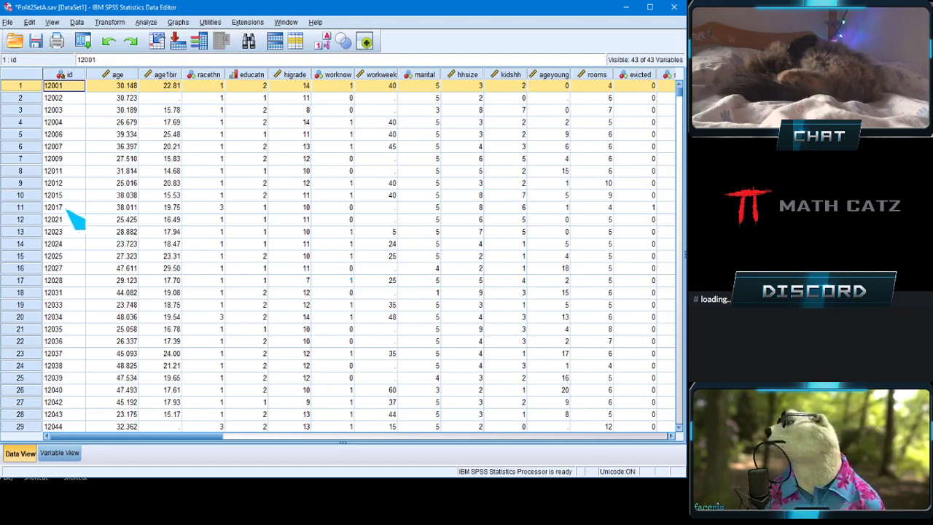
Examine case 10, the age1bir variable, and the cell where they meet.
{"action": "left_click", "coordinate": [19, 195]}
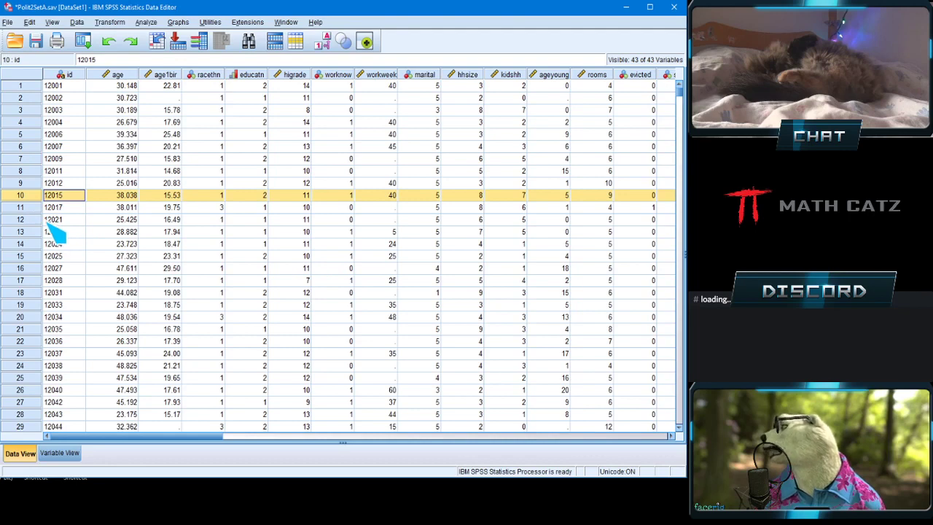
{"action": "left_click", "coordinate": [165, 76]}
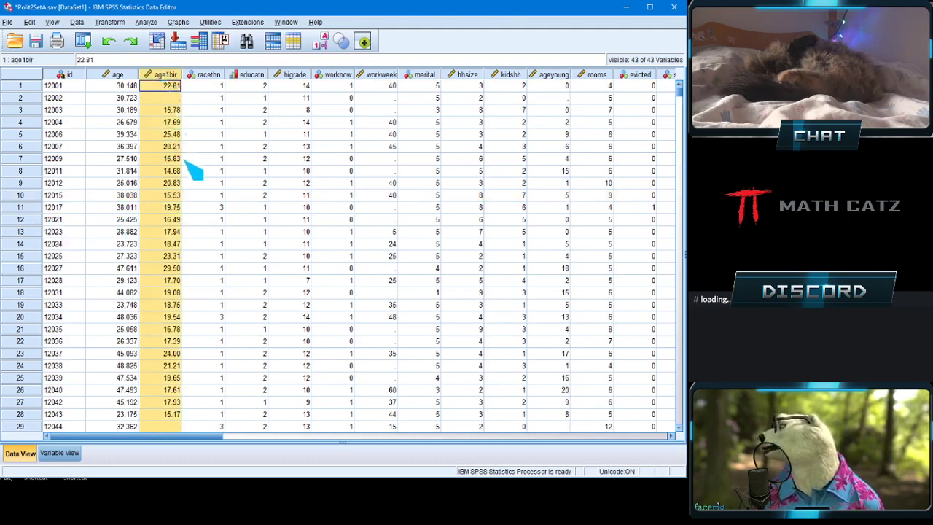
{"action": "left_click", "coordinate": [172, 87]}
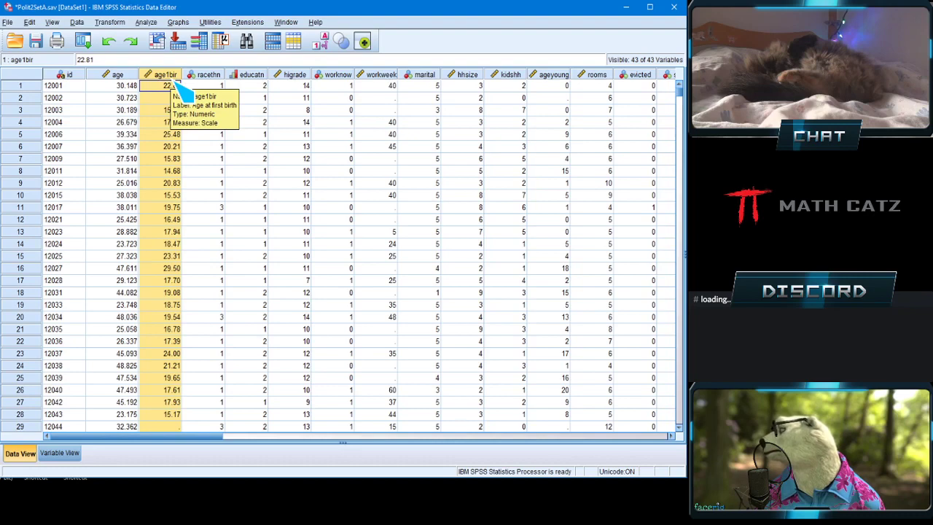
{"action": "left_click", "coordinate": [22, 195]}
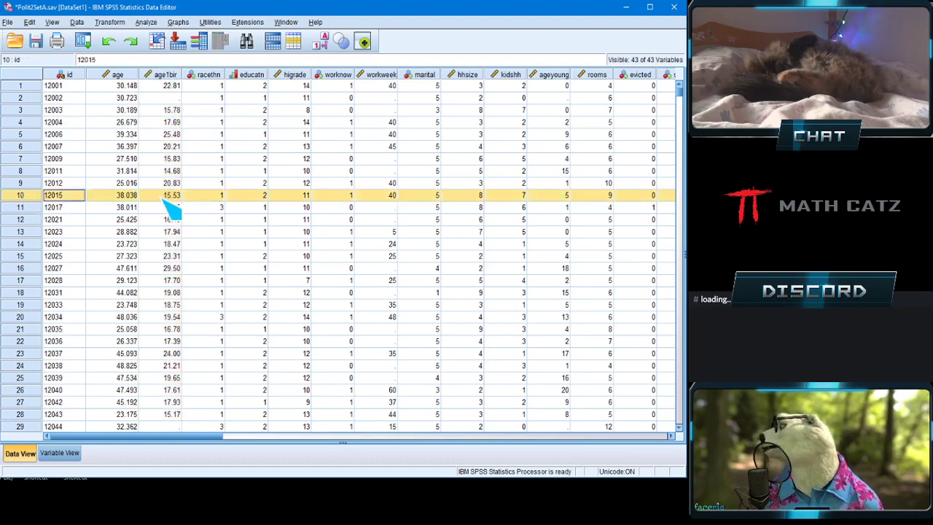
{"action": "left_click", "coordinate": [164, 197]}
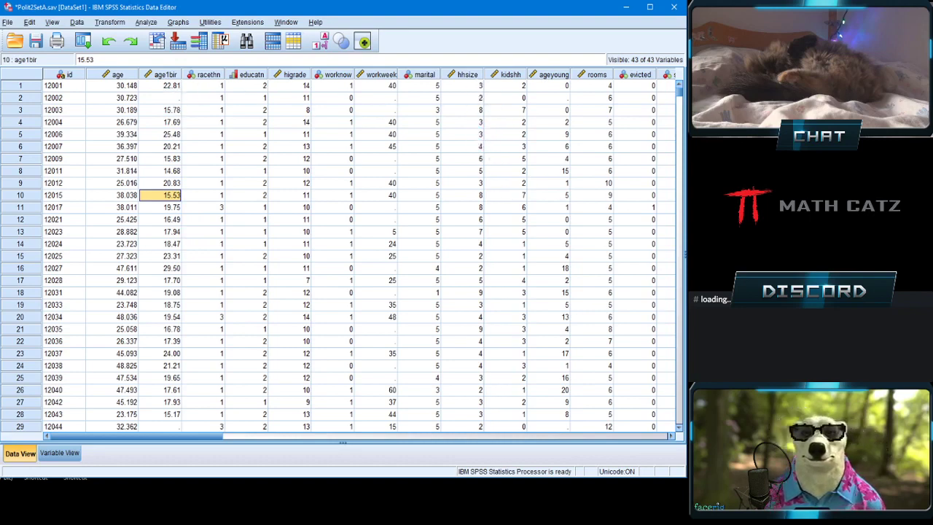
{"action": "left_click", "coordinate": [27, 197]}
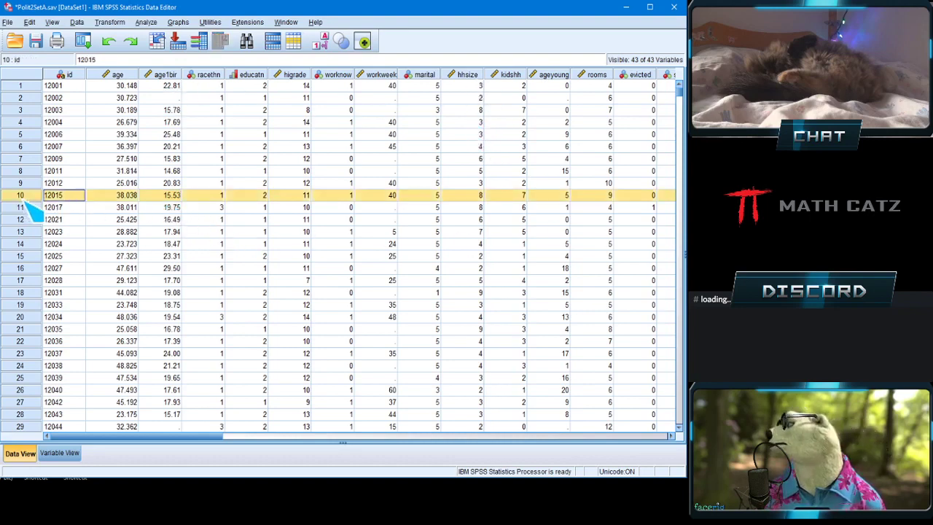
{"action": "left_click", "coordinate": [171, 196]}
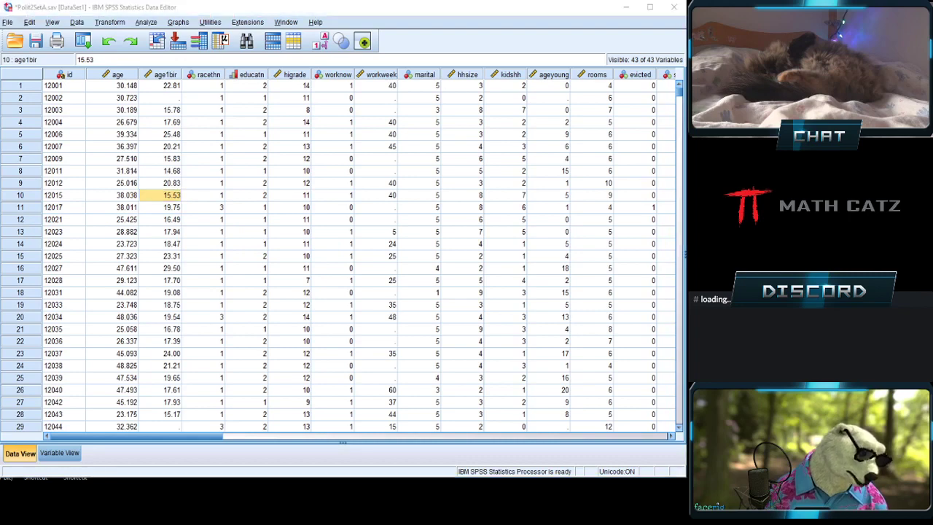
Show the variable definitions and widen the Label column until the full labels are readable.
{"action": "left_click", "coordinate": [64, 458]}
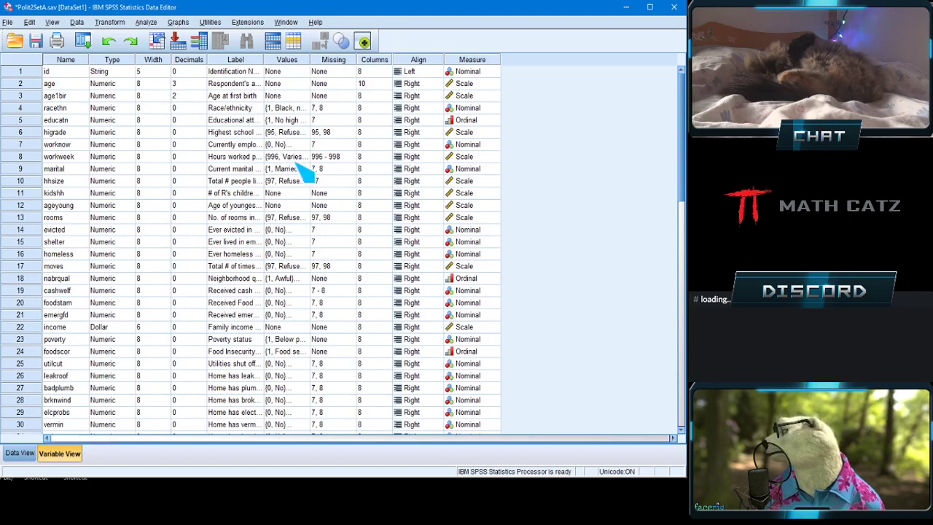
{"action": "left_click", "coordinate": [250, 60]}
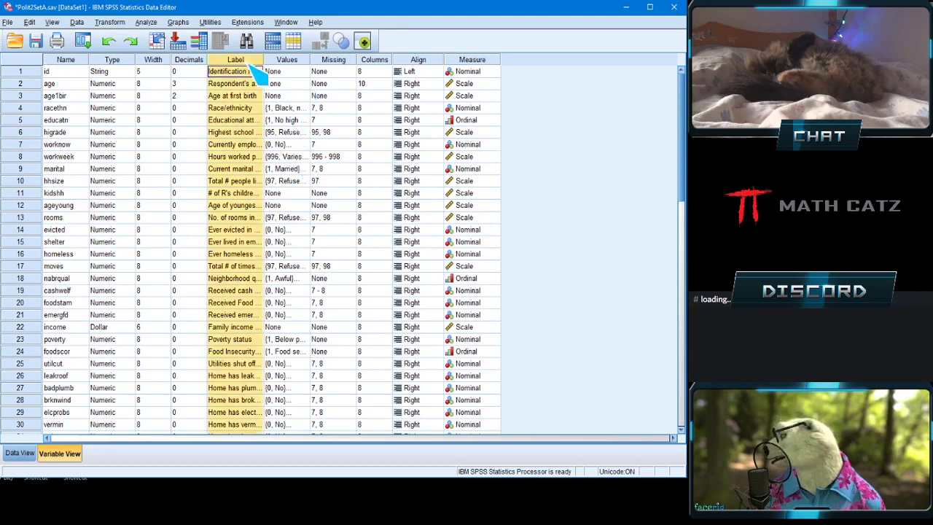
{"action": "left_click_drag", "start_coordinate": [263, 60], "coordinate": [393, 59]}
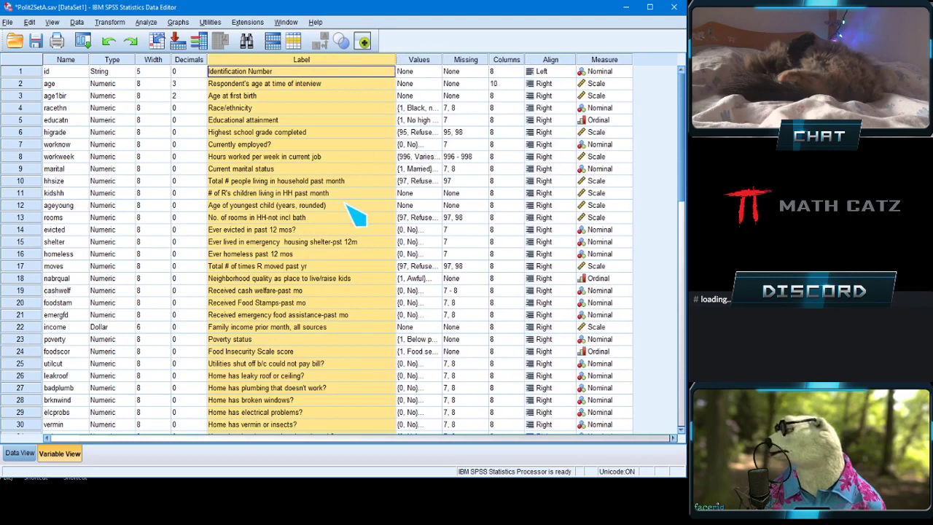
Examine the age1bir definition and the value labels of racethn, leaving the labels as they are.
{"action": "left_click", "coordinate": [32, 96]}
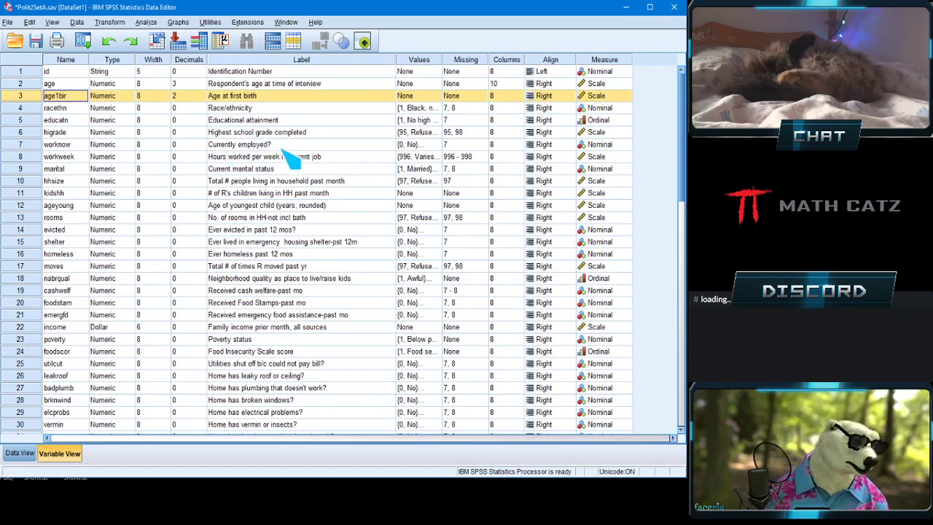
{"action": "left_click", "coordinate": [53, 108]}
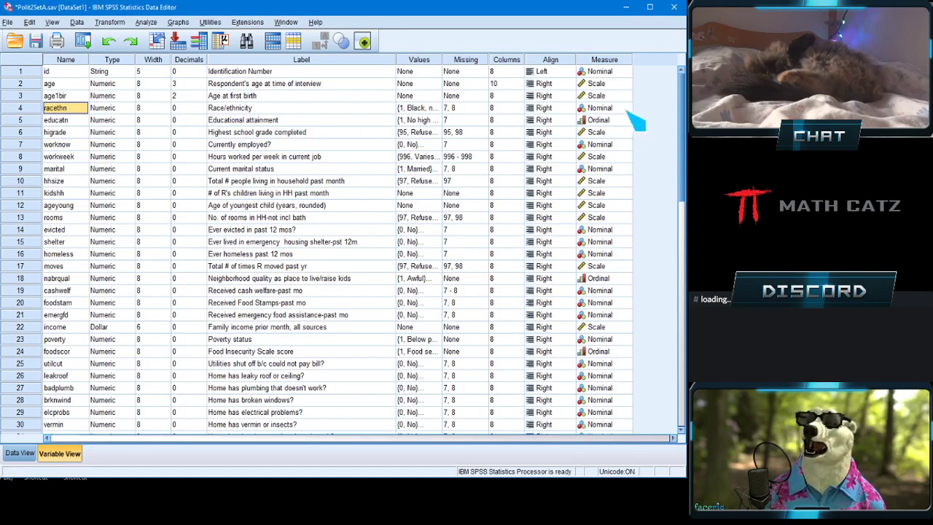
{"action": "left_click", "coordinate": [412, 109]}
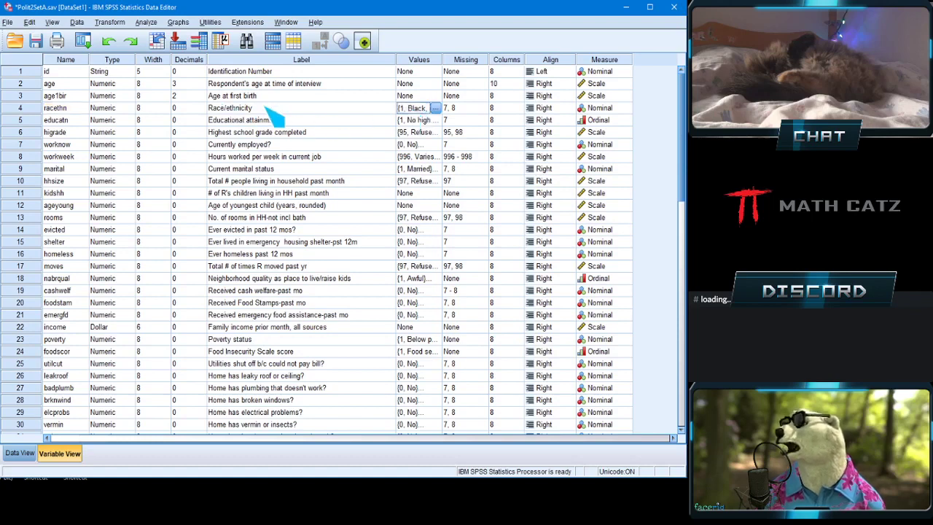
{"action": "left_click", "coordinate": [435, 107]}
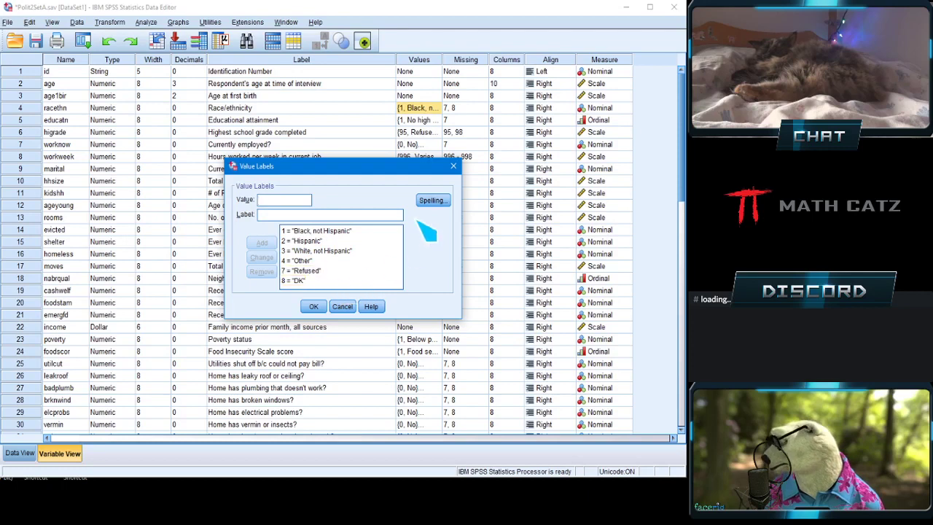
{"action": "left_click", "coordinate": [346, 307]}
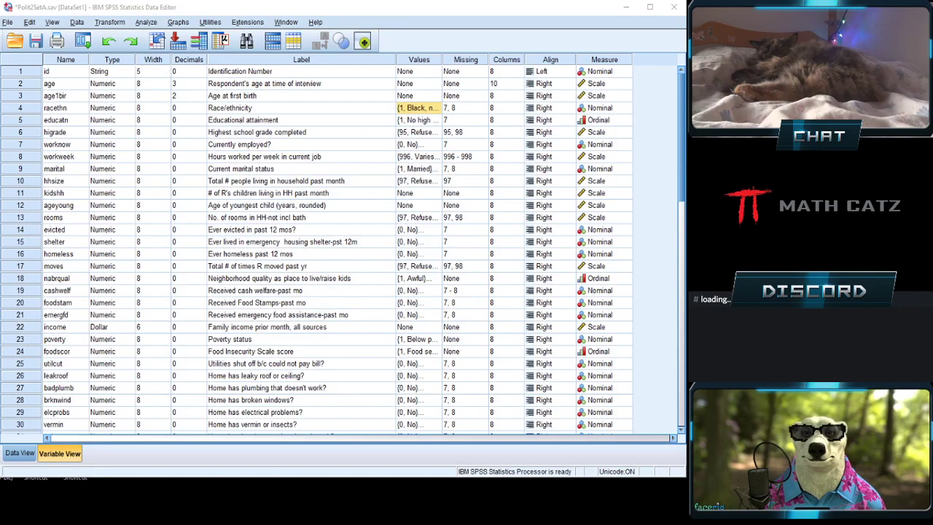
Show the case data and check the Output1 document before returning to the dataset.
{"action": "left_click", "coordinate": [29, 456]}
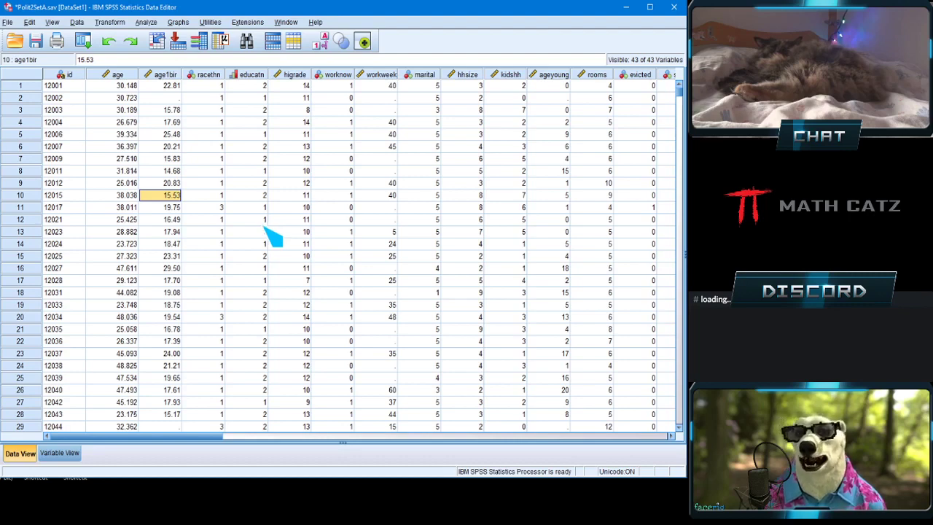
{"action": "left_click", "coordinate": [148, 23]}
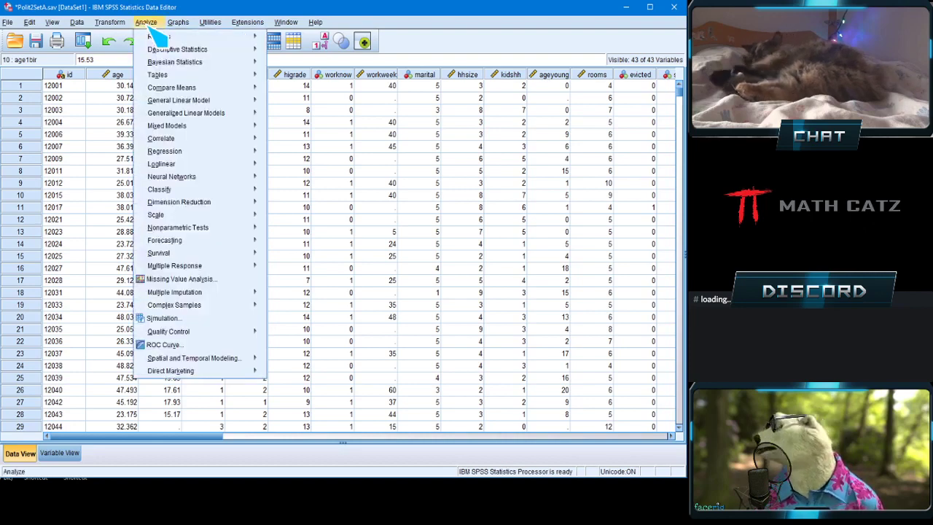
{"action": "mouse_move", "coordinate": [285, 22]}
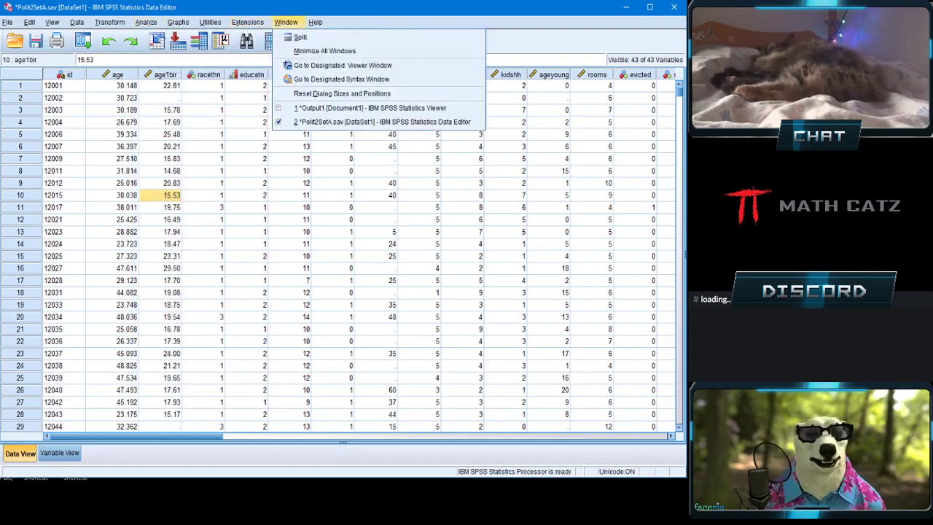
{"action": "left_click", "coordinate": [370, 108]}
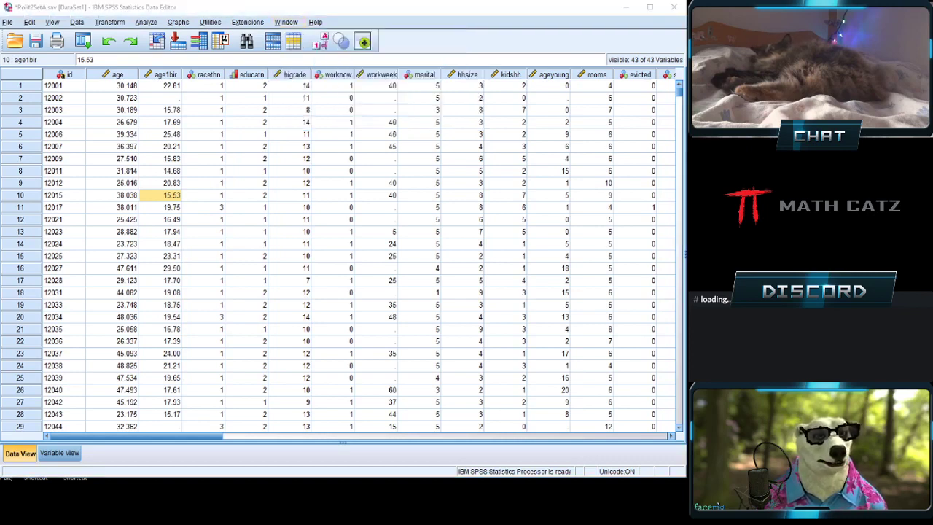
{"action": "key", "text": "alt+Tab"}
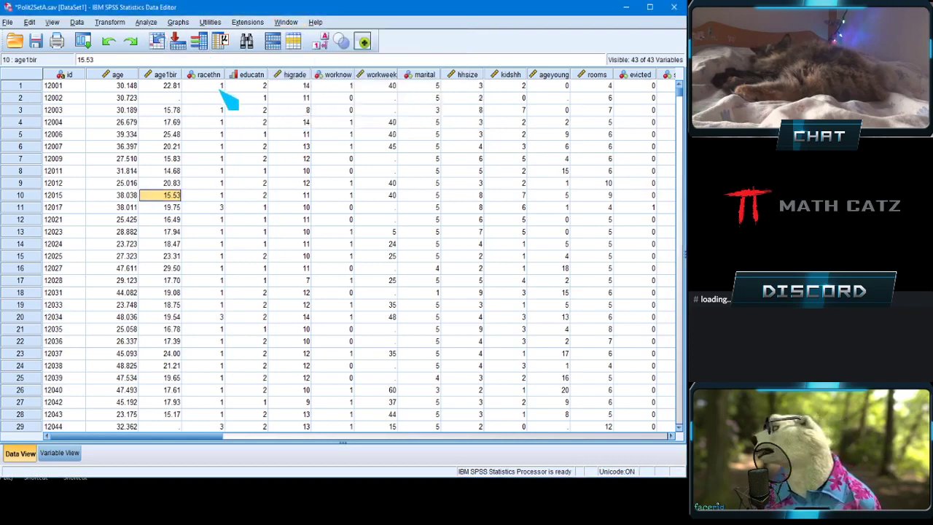
Run a Frequencies analysis on Race/ethnicity [racethn] with its frequency table displayed.
{"action": "left_click", "coordinate": [146, 21]}
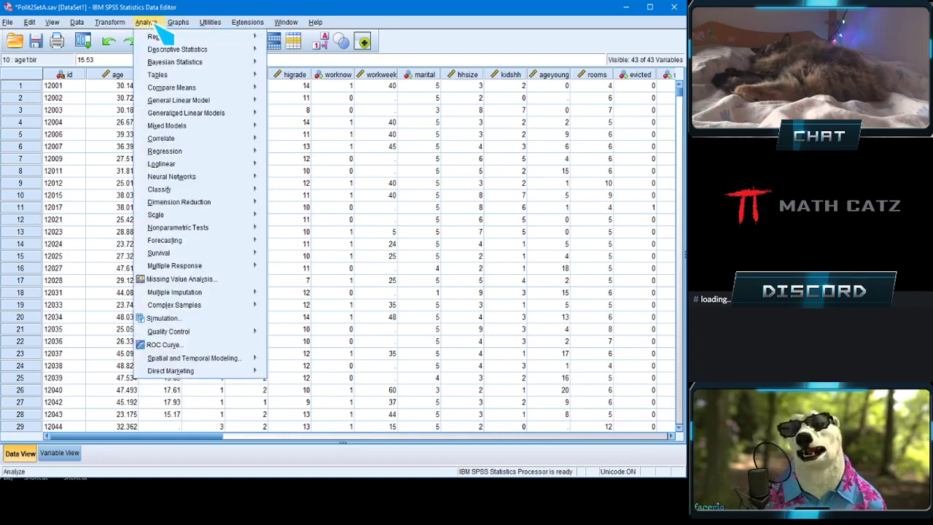
{"action": "mouse_move", "coordinate": [162, 53]}
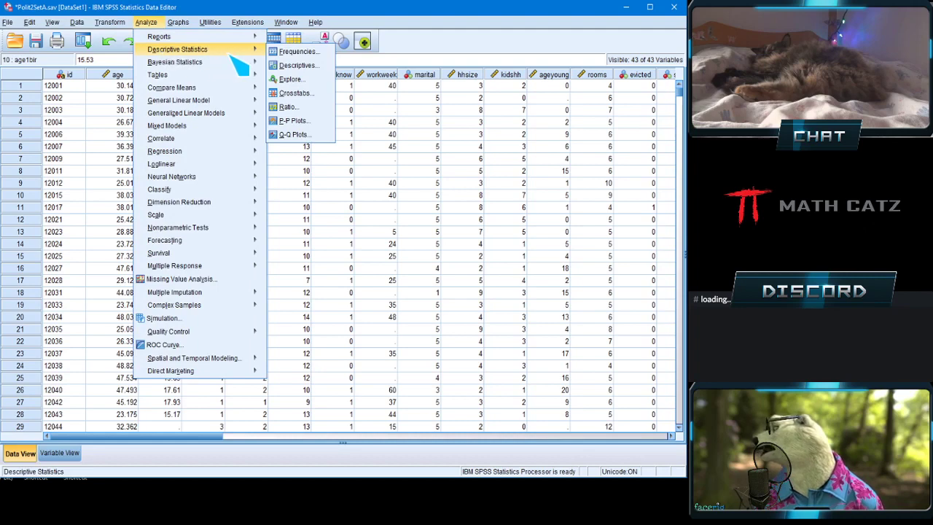
{"action": "left_click", "coordinate": [326, 66]}
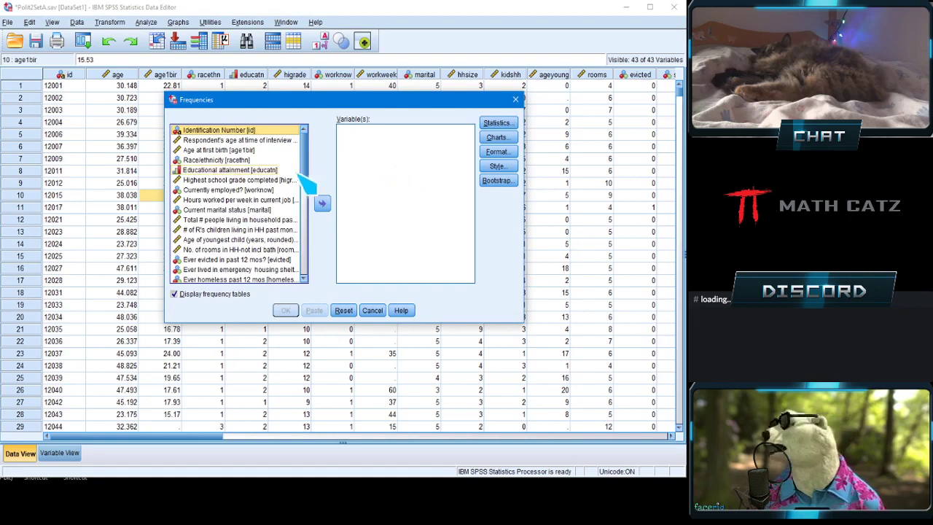
{"action": "left_click", "coordinate": [223, 161]}
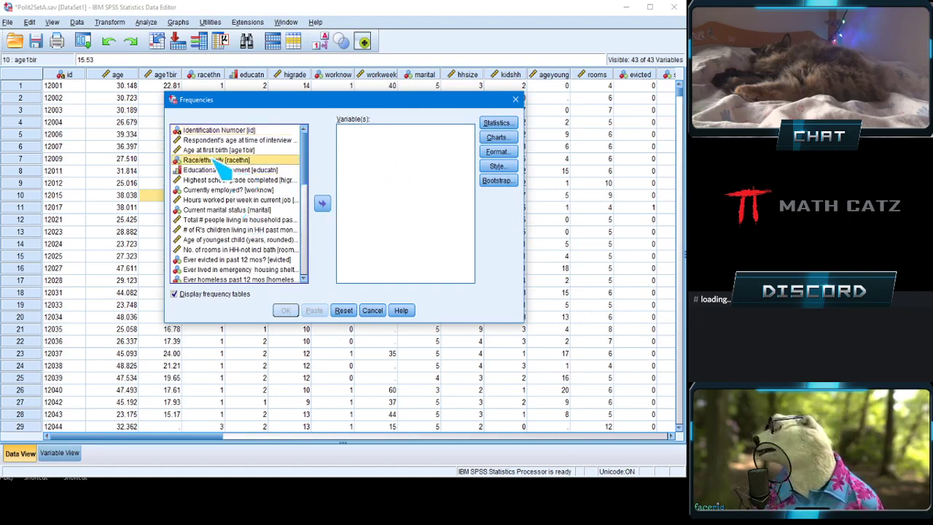
{"action": "left_click", "coordinate": [323, 204]}
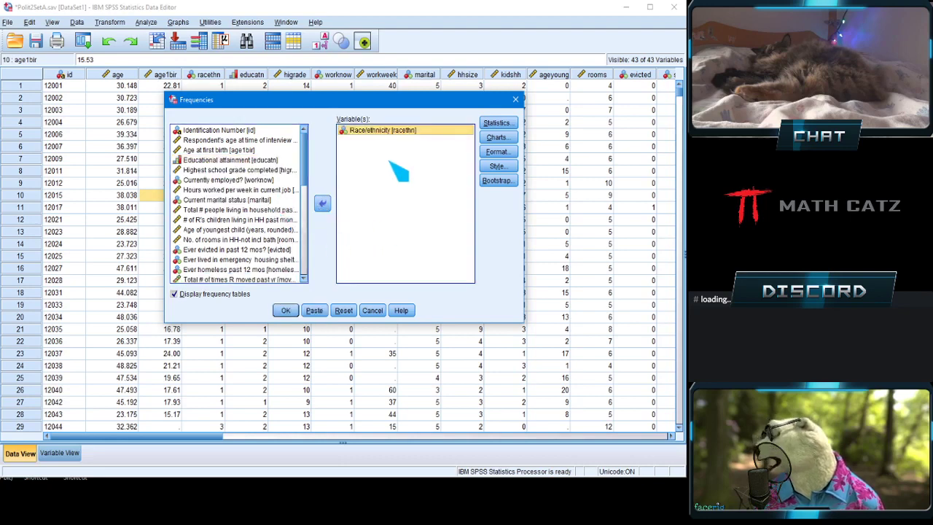
{"action": "left_click", "coordinate": [288, 312]}
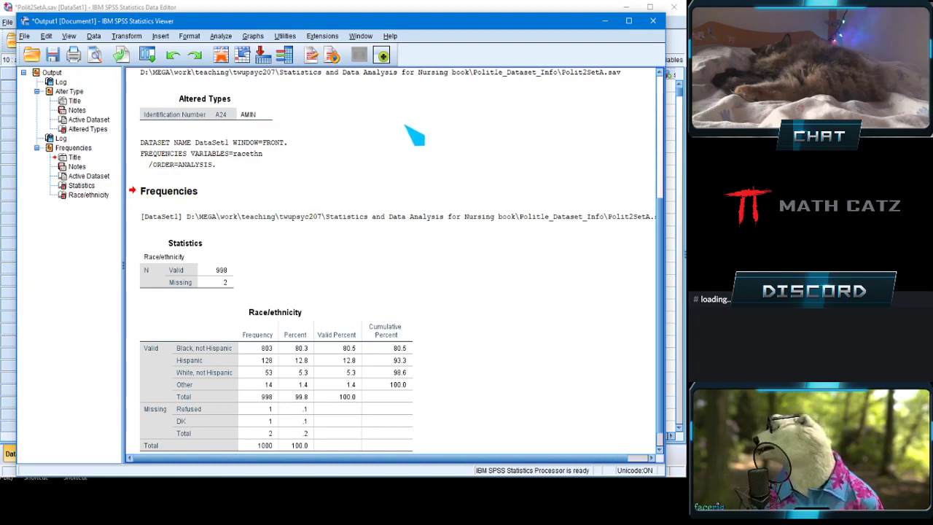
Examine the Race/ethnicity frequency table and its valid and missing categories in the output, and return to the dataset.
{"action": "scroll", "coordinate": [663, 248], "scroll_direction": "down", "scroll_amount": 1}
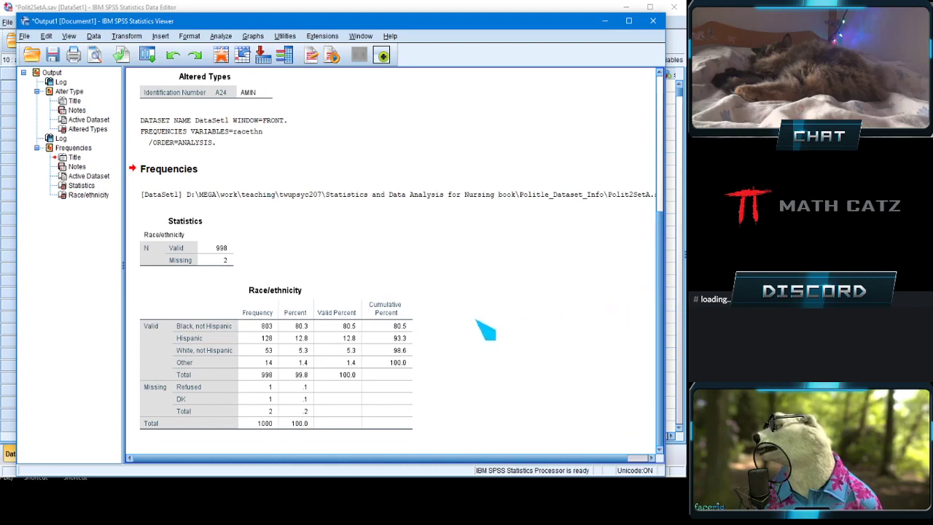
{"action": "scroll", "coordinate": [481, 332], "scroll_direction": "up", "scroll_amount": 3}
{"action": "scroll", "coordinate": [481, 331], "scroll_direction": "down", "scroll_amount": 3}
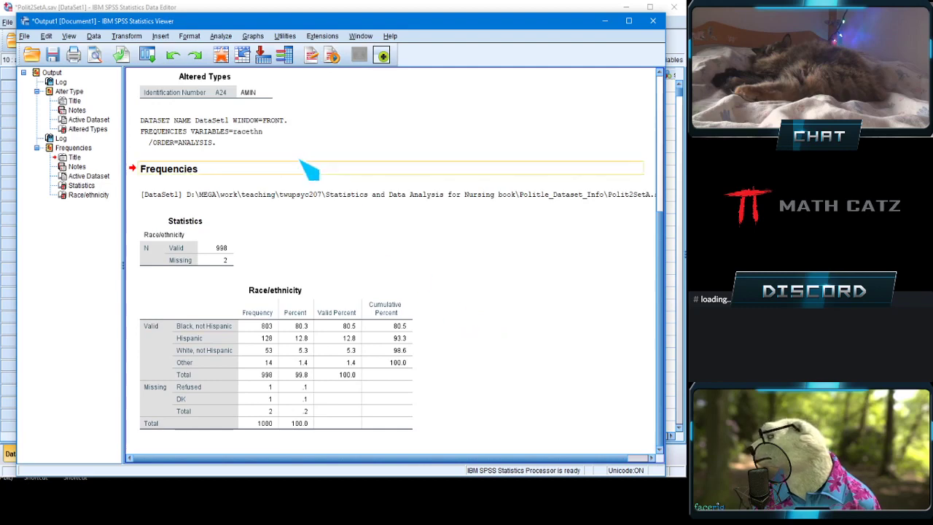
{"action": "left_click", "coordinate": [70, 36]}
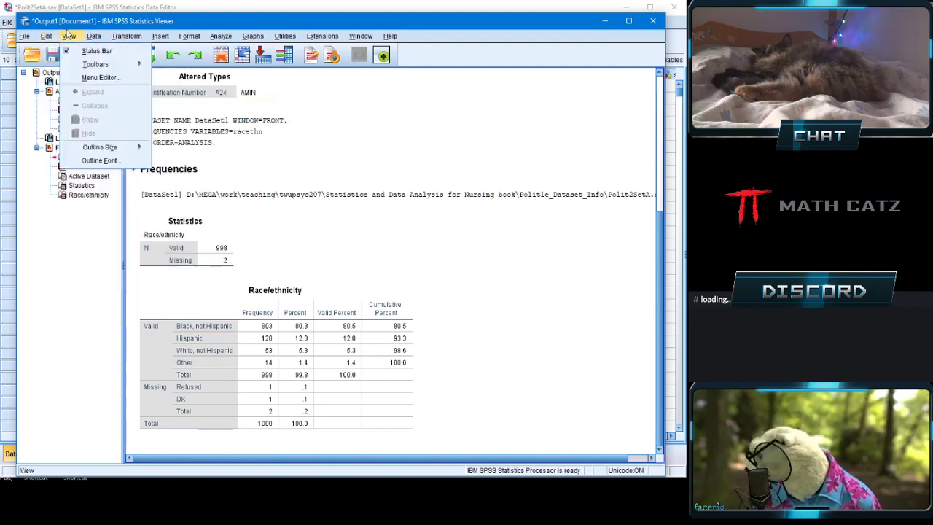
{"action": "mouse_move", "coordinate": [102, 64]}
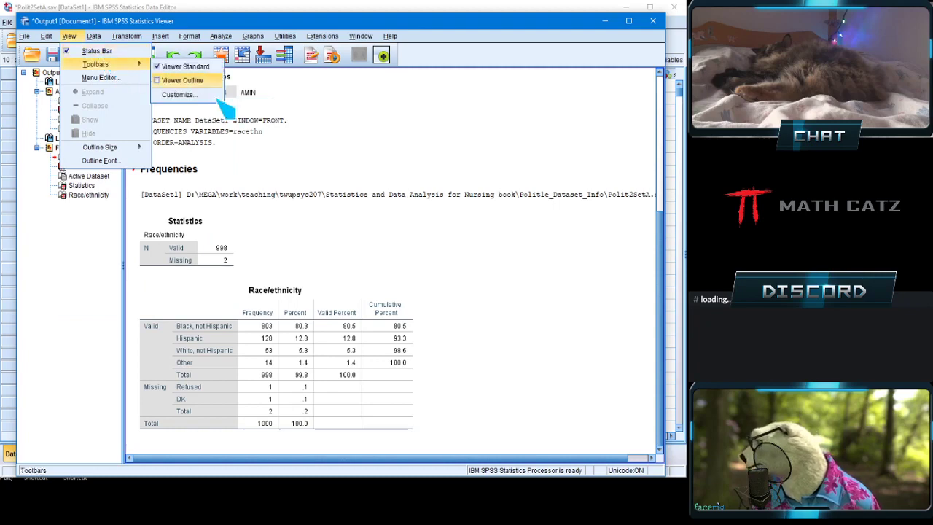
{"action": "left_click", "coordinate": [375, 197]}
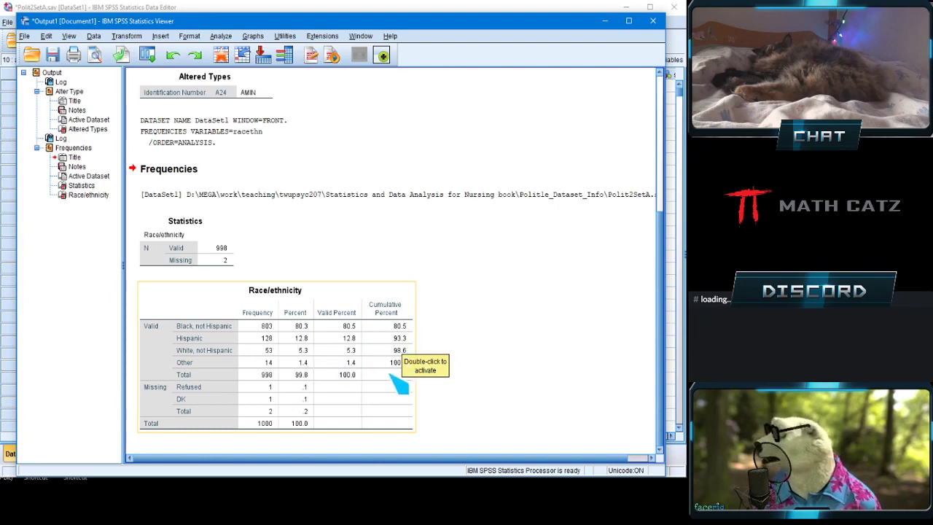
{"action": "left_click", "coordinate": [439, 383]}
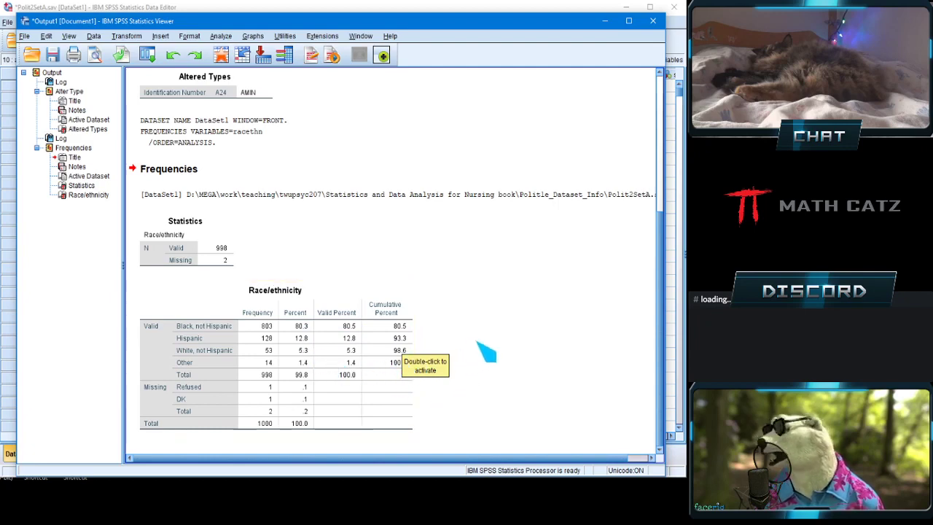
{"action": "left_click", "coordinate": [364, 342]}
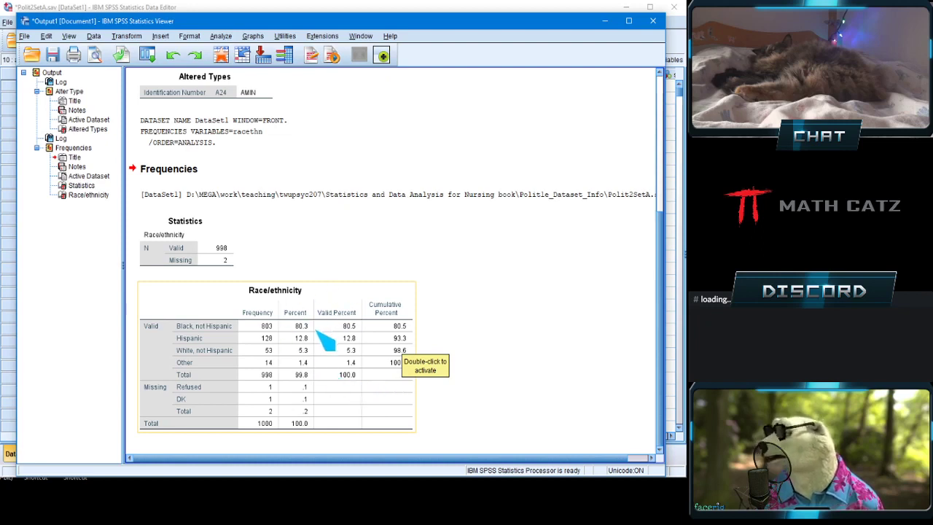
{"action": "left_click", "coordinate": [604, 24]}
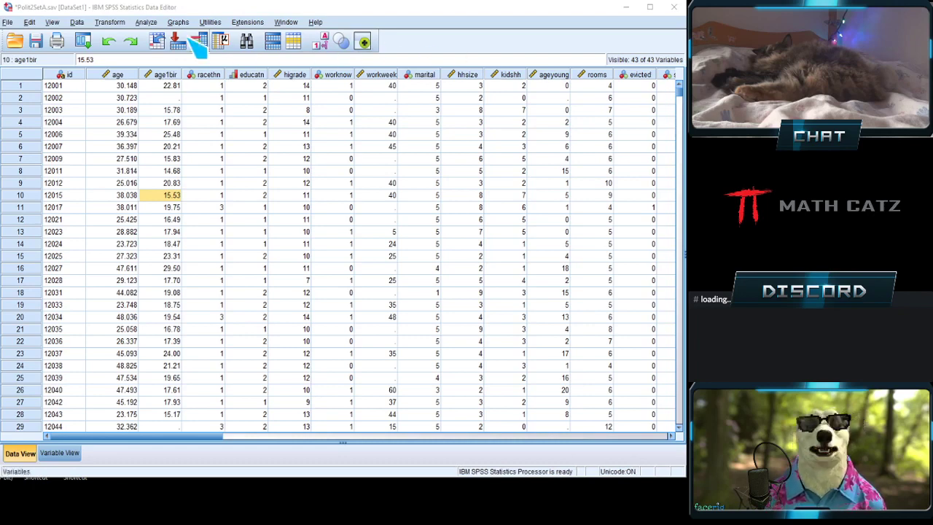
{"action": "left_click", "coordinate": [156, 12]}
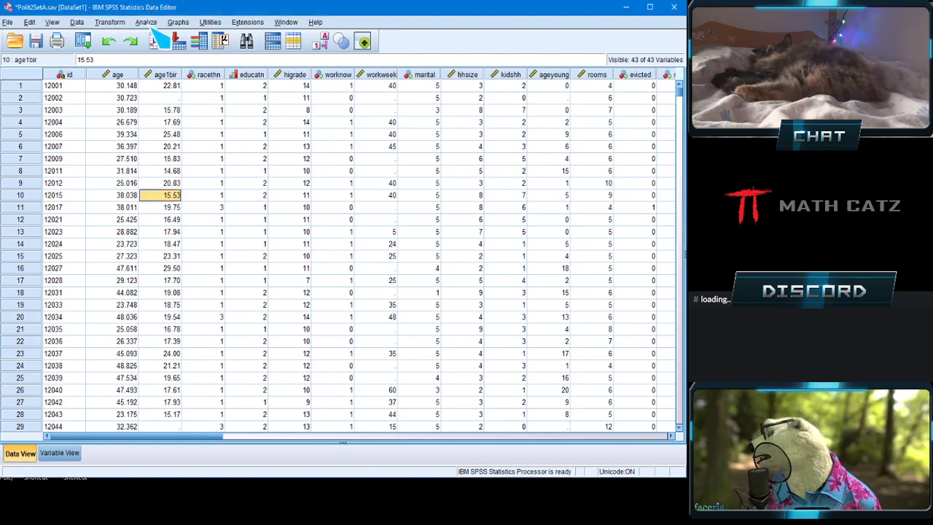
{"action": "left_click", "coordinate": [151, 26]}
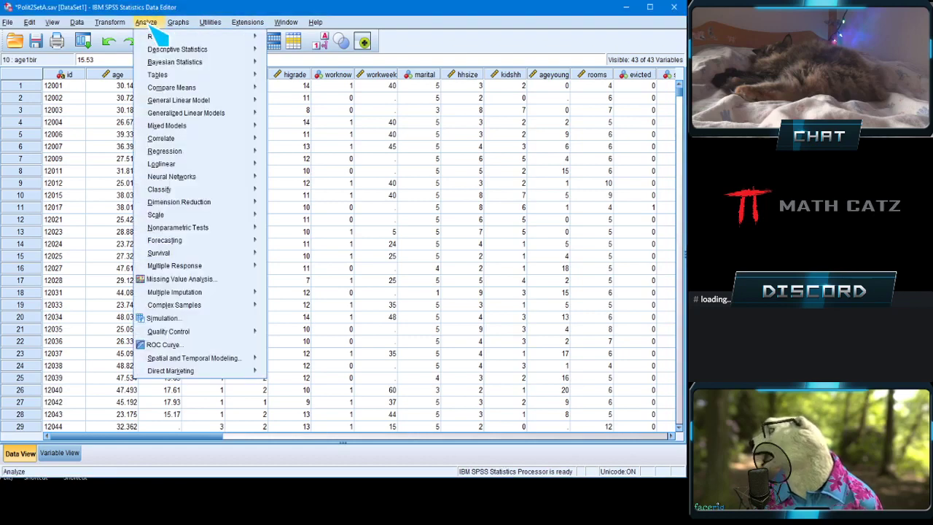
{"action": "mouse_move", "coordinate": [157, 51]}
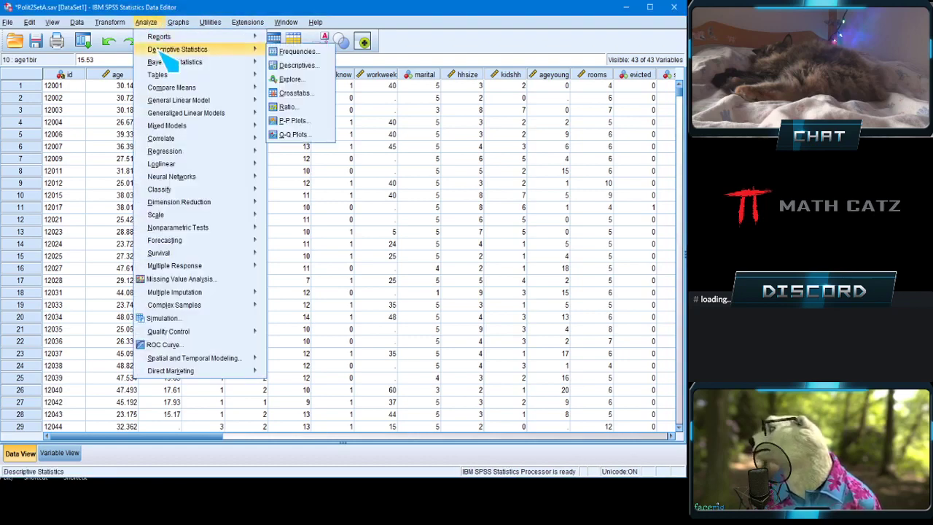
{"action": "left_click", "coordinate": [294, 51]}
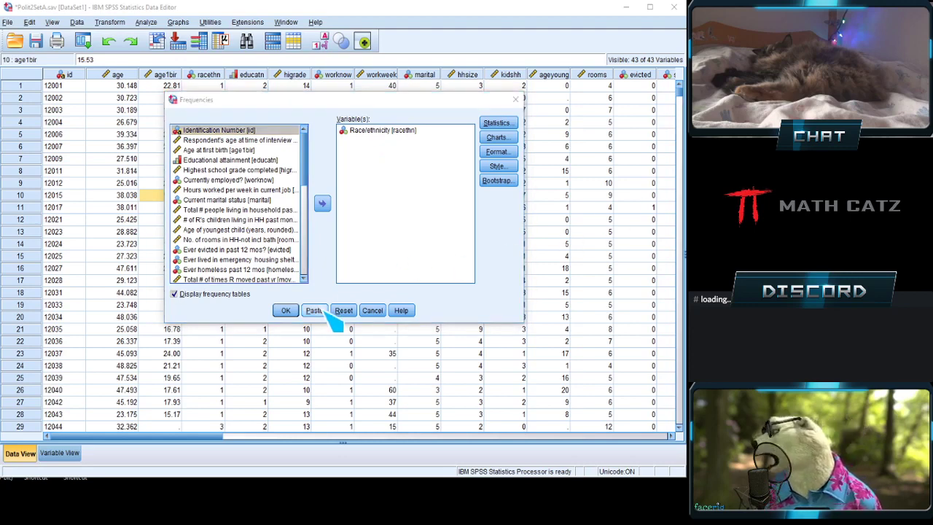
{"action": "left_click", "coordinate": [375, 312]}
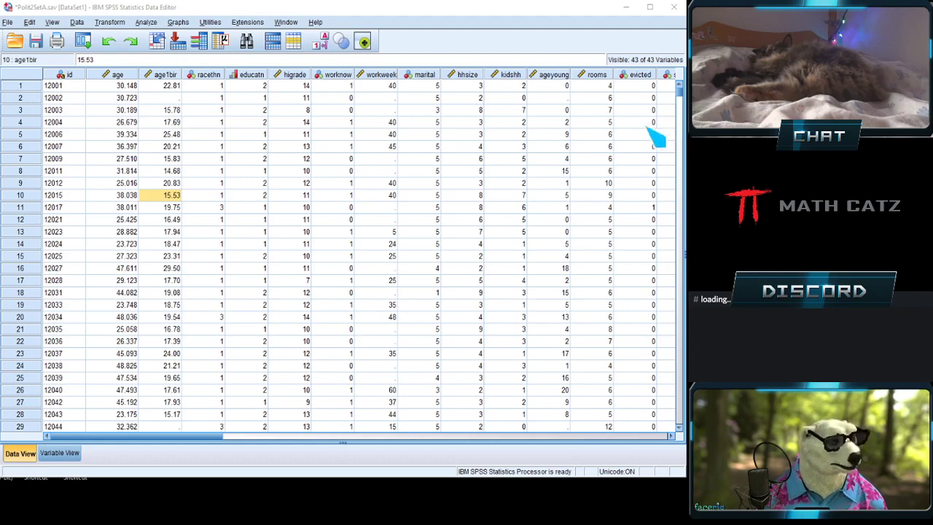
Rerun Frequencies on Race/ethnicity with a bar chart of percentages, and review the chart alongside the frequency table.
{"action": "left_click", "coordinate": [147, 23]}
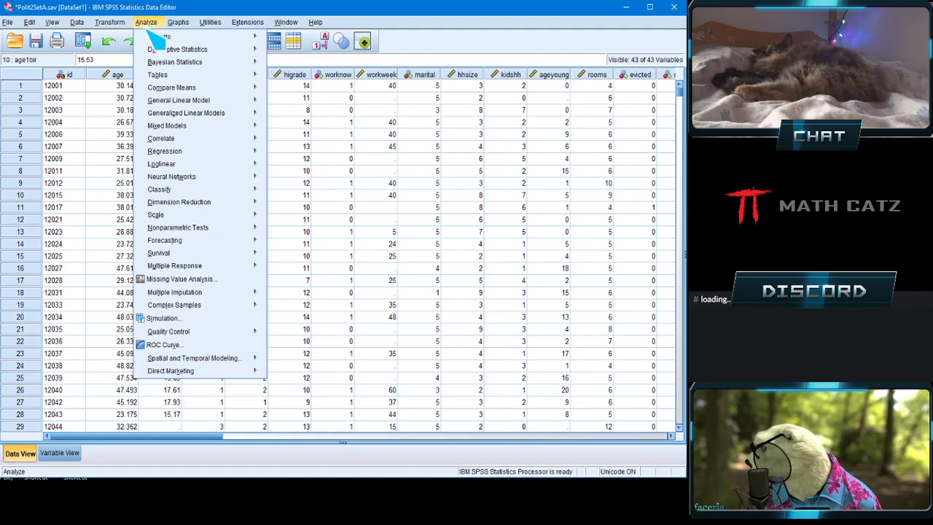
{"action": "mouse_move", "coordinate": [152, 51]}
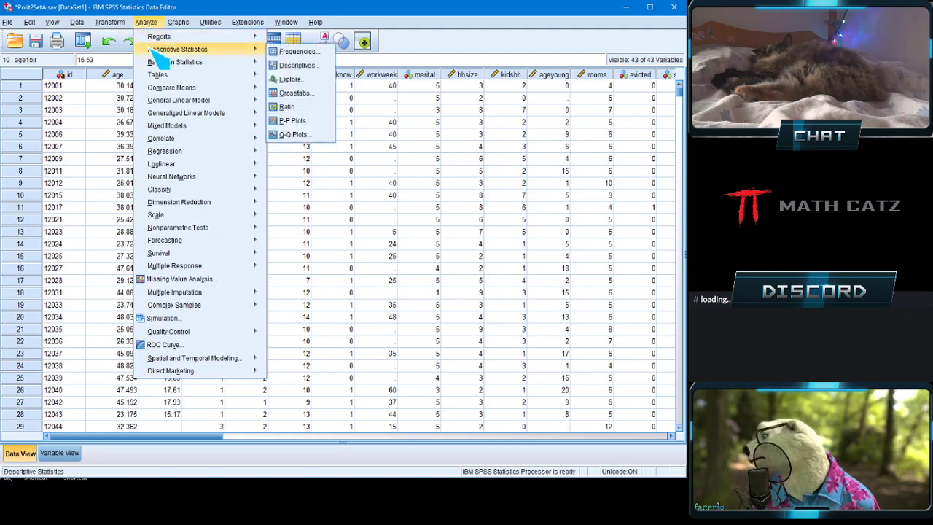
{"action": "left_click", "coordinate": [295, 51]}
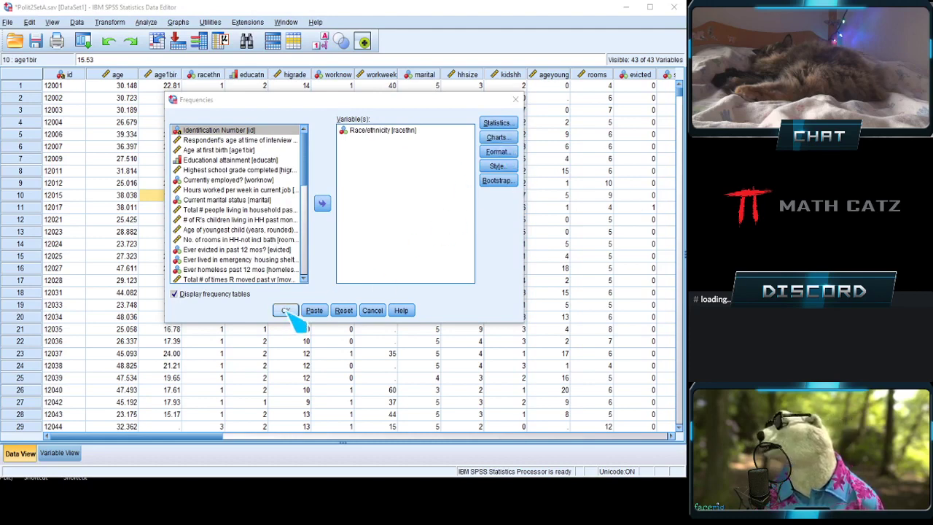
{"action": "left_click", "coordinate": [500, 139]}
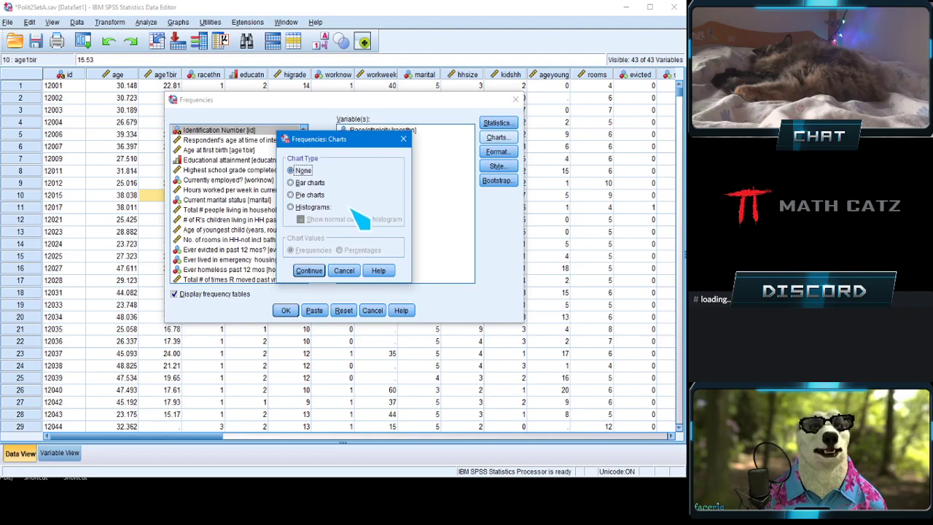
{"action": "left_click", "coordinate": [299, 182]}
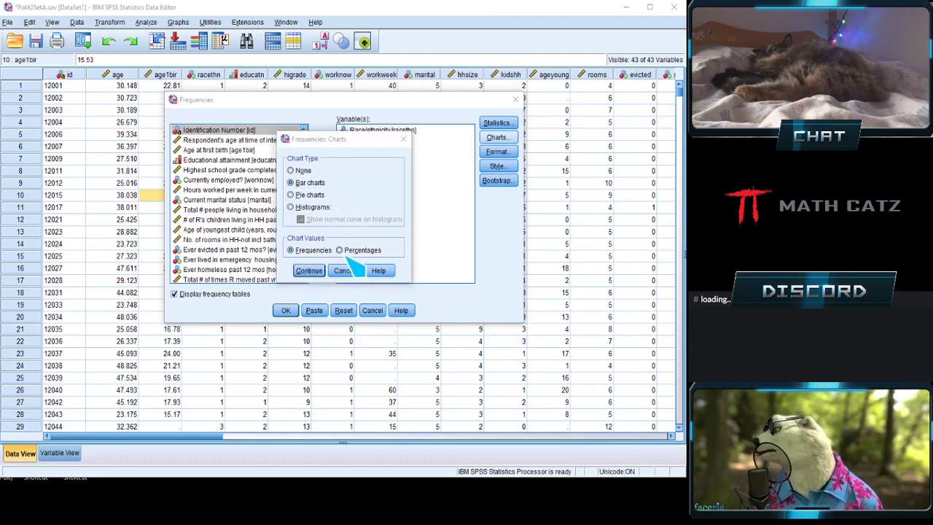
{"action": "left_click", "coordinate": [341, 251]}
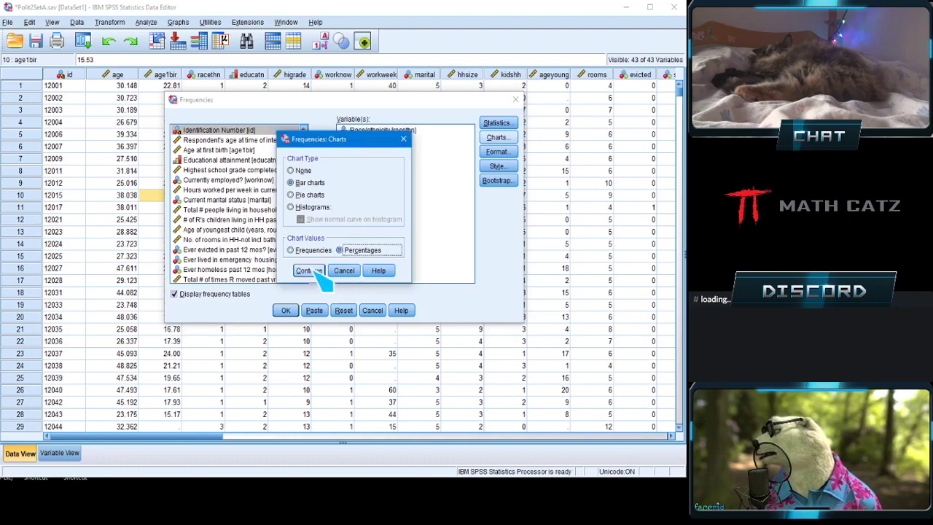
{"action": "left_click", "coordinate": [308, 270]}
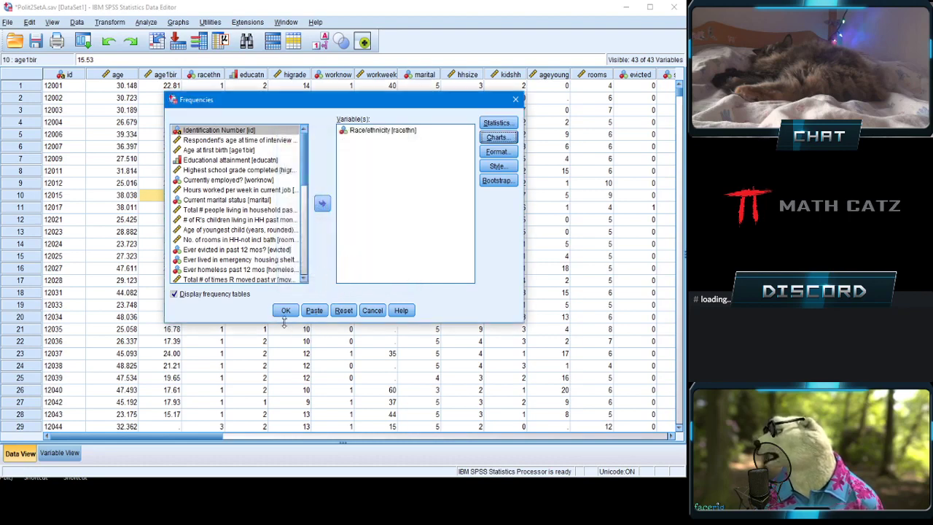
{"action": "left_click", "coordinate": [286, 311]}
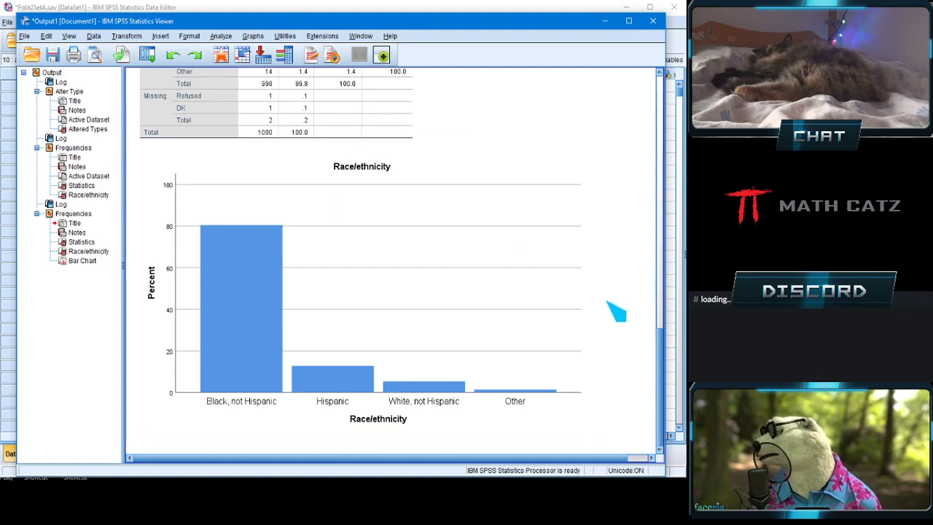
{"action": "scroll", "coordinate": [606, 301], "scroll_direction": "up", "scroll_amount": 1}
{"action": "scroll", "coordinate": [606, 301], "scroll_direction": "down", "scroll_amount": 1}
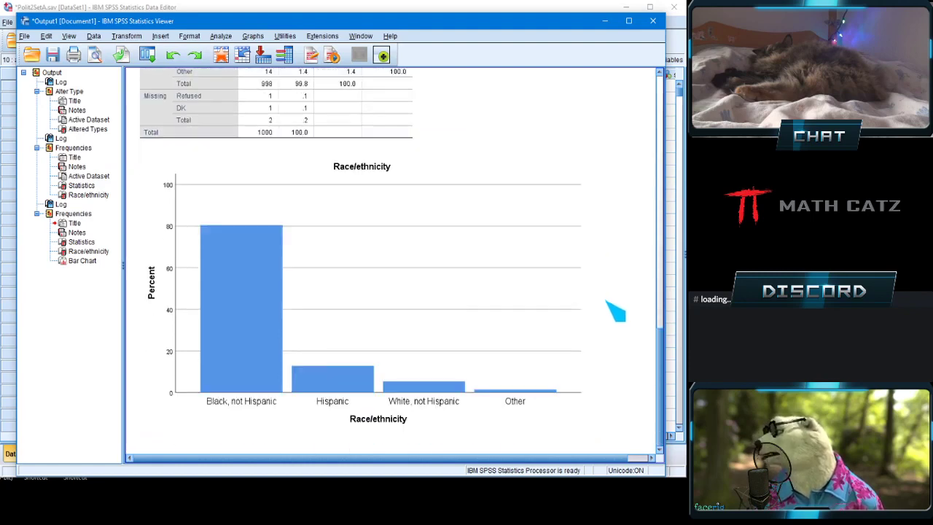
{"action": "scroll", "coordinate": [606, 301], "scroll_direction": "up", "scroll_amount": 2}
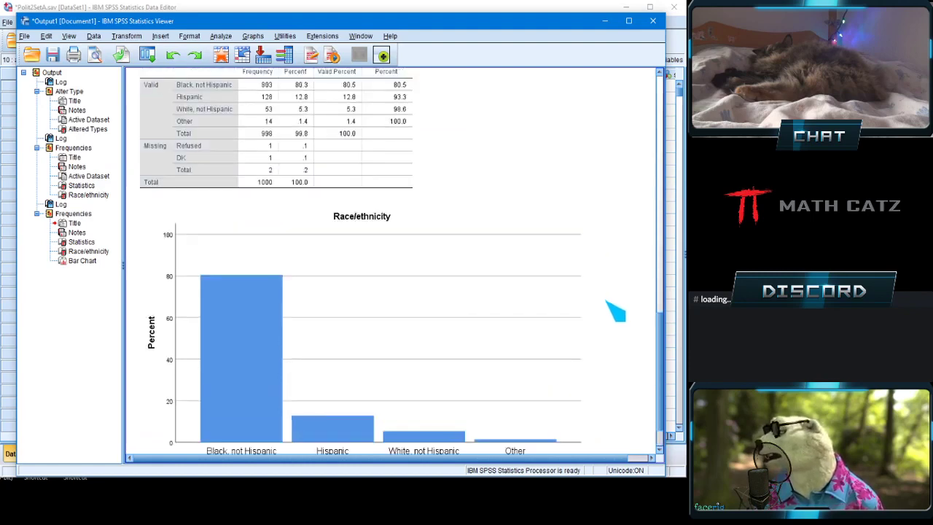
{"action": "scroll", "coordinate": [606, 300], "scroll_direction": "down", "scroll_amount": 1}
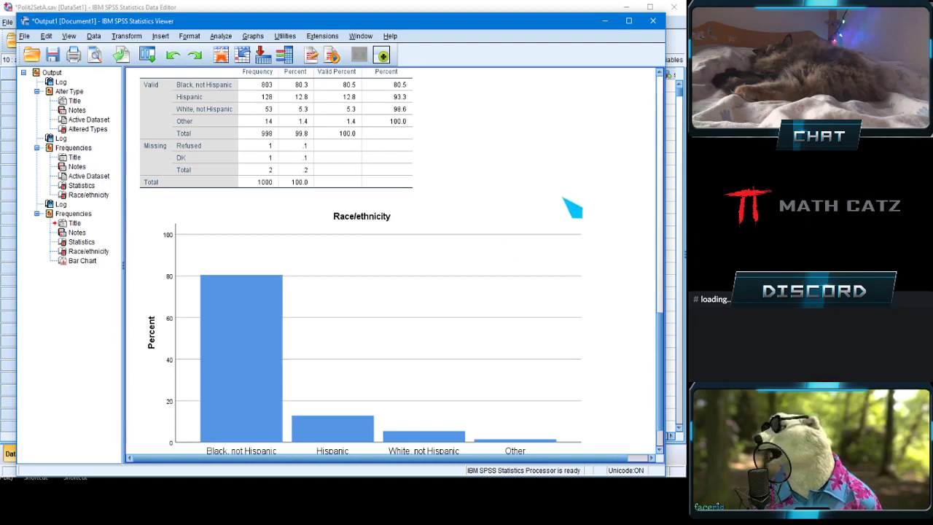
Return to the dataset and run Frequencies on Highest school grade completed [higrade] in place of Race/ethnicity.
{"action": "left_click", "coordinate": [400, 125]}
{"action": "left_click", "coordinate": [460, 317]}
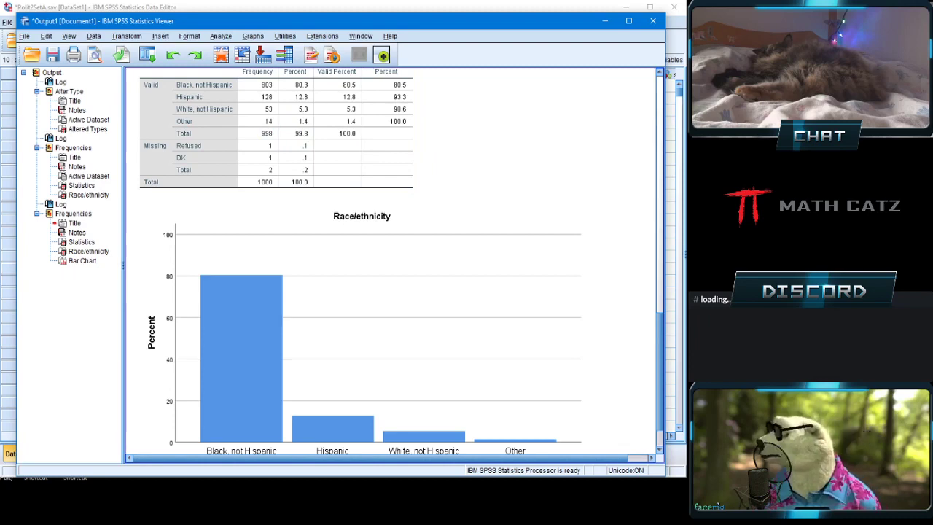
{"action": "left_click", "coordinate": [364, 7]}
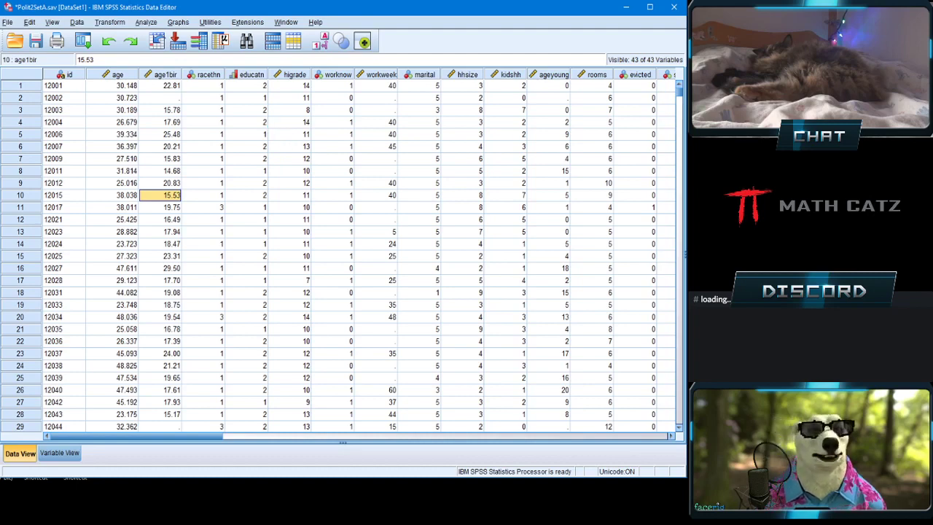
{"action": "left_click", "coordinate": [146, 21]}
{"action": "mouse_move", "coordinate": [156, 51]}
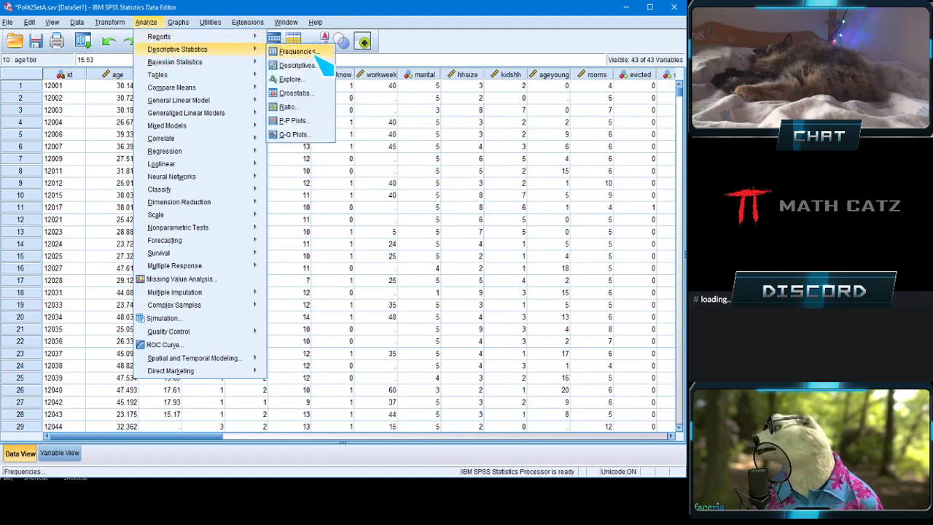
{"action": "left_click", "coordinate": [297, 51]}
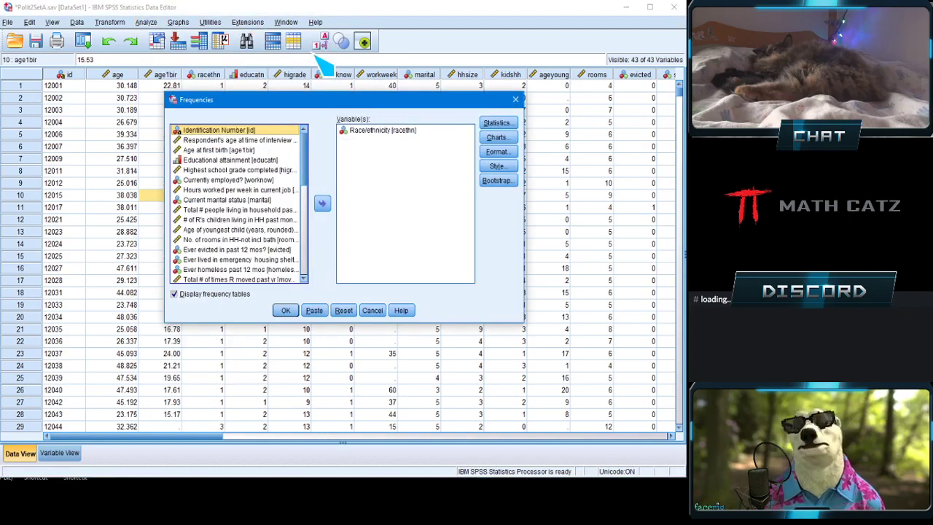
{"action": "left_click", "coordinate": [385, 130]}
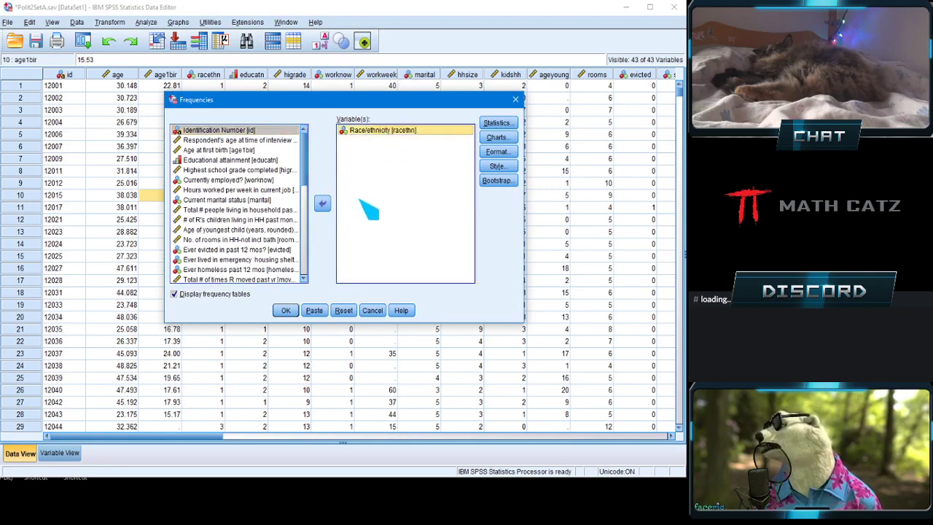
{"action": "left_click", "coordinate": [322, 204]}
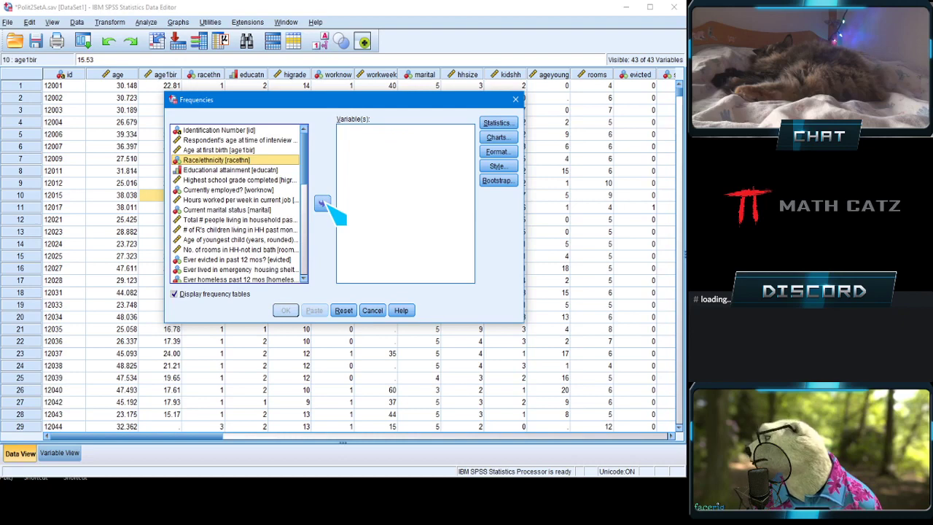
{"action": "left_click", "coordinate": [230, 180]}
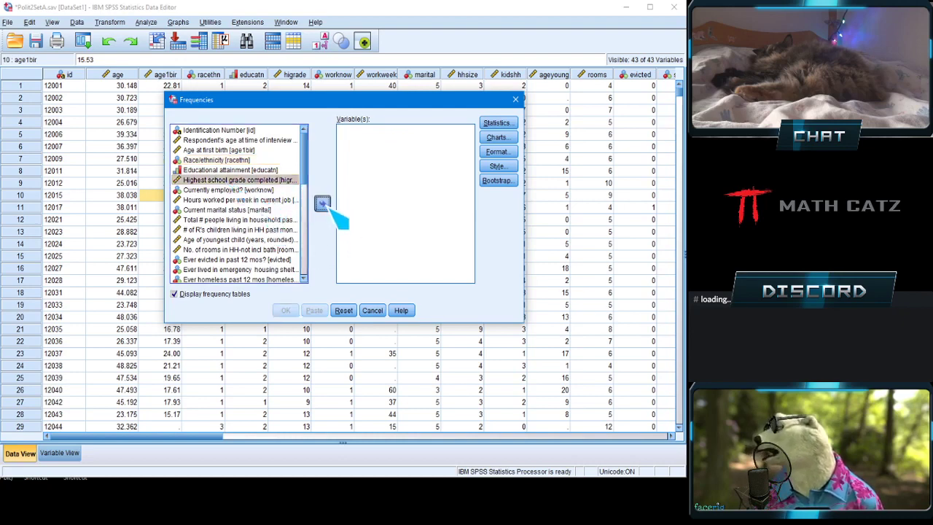
{"action": "left_click", "coordinate": [322, 203]}
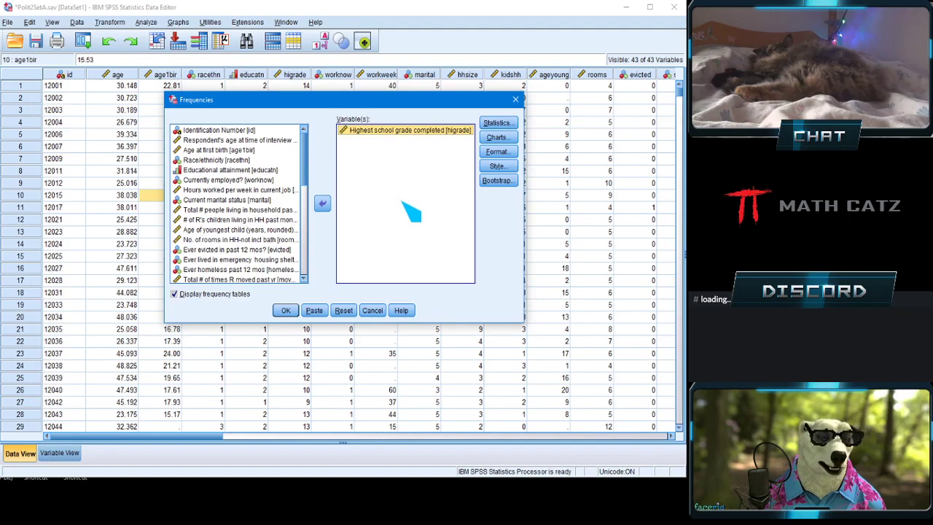
{"action": "left_click", "coordinate": [289, 312]}
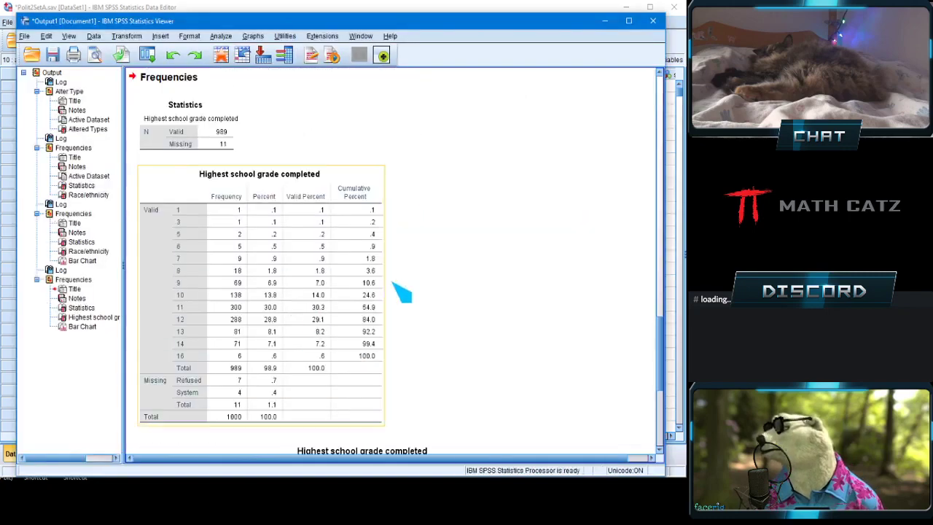
Examine the Highest school grade completed frequency table, its percent columns and missing categories, and compare it with the bar chart.
{"action": "scroll", "coordinate": [554, 281], "scroll_direction": "down", "scroll_amount": 4}
{"action": "scroll", "coordinate": [563, 274], "scroll_direction": "up", "scroll_amount": 3}
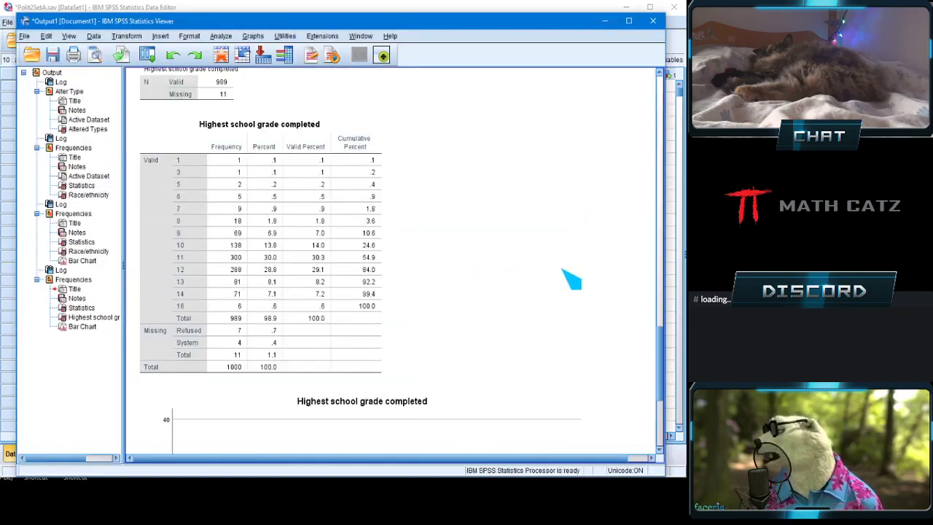
{"action": "left_click", "coordinate": [261, 195]}
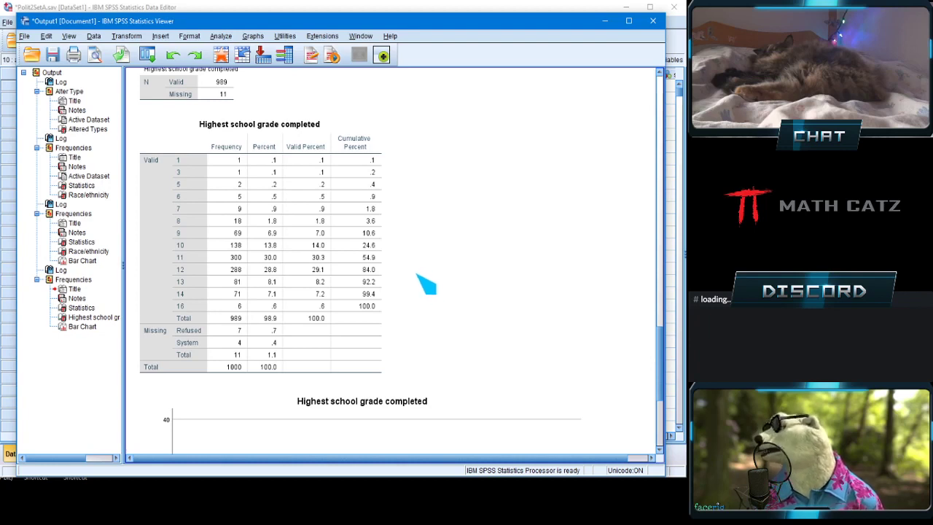
{"action": "left_click", "coordinate": [285, 148]}
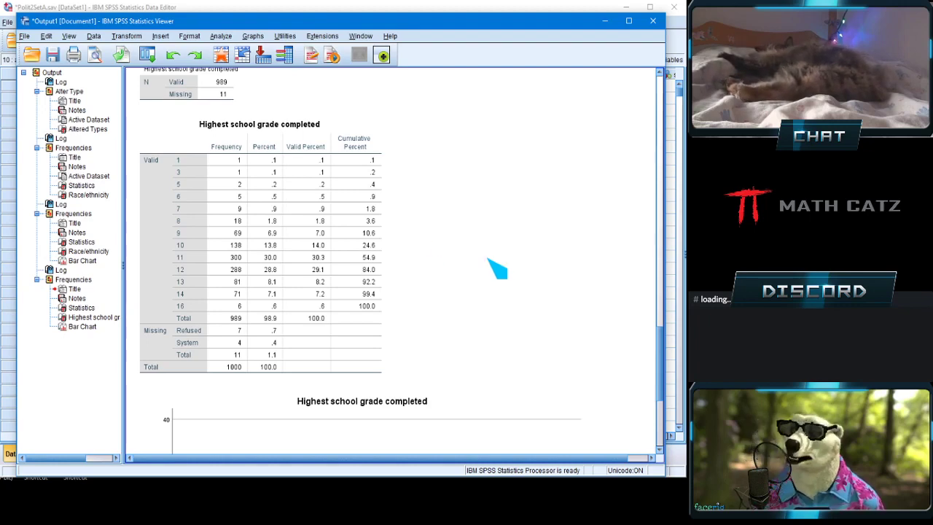
{"action": "left_click", "coordinate": [186, 257]}
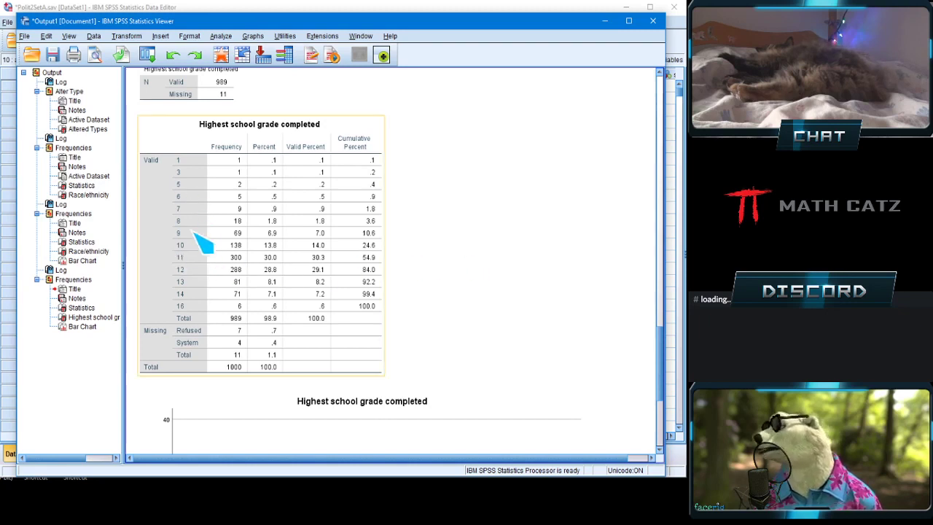
{"action": "left_click", "coordinate": [388, 138]}
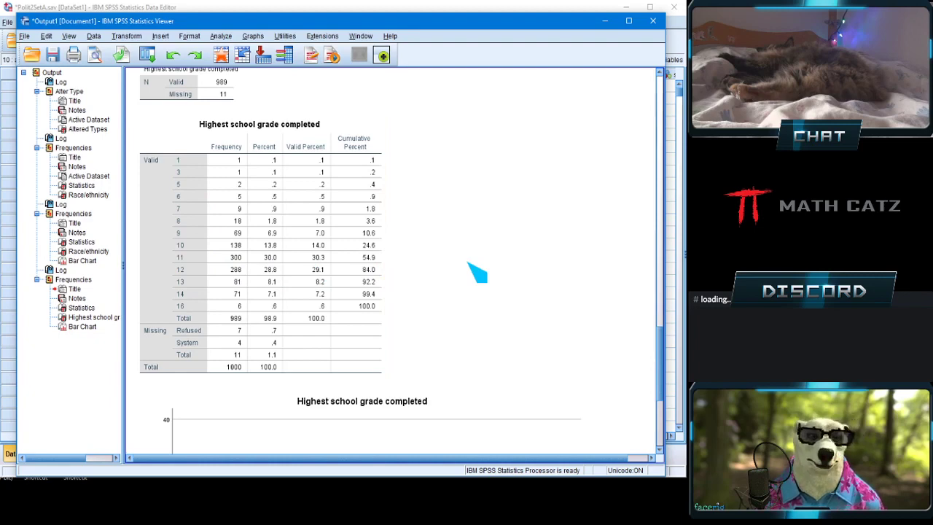
{"action": "scroll", "coordinate": [631, 323], "scroll_direction": "down", "scroll_amount": 5}
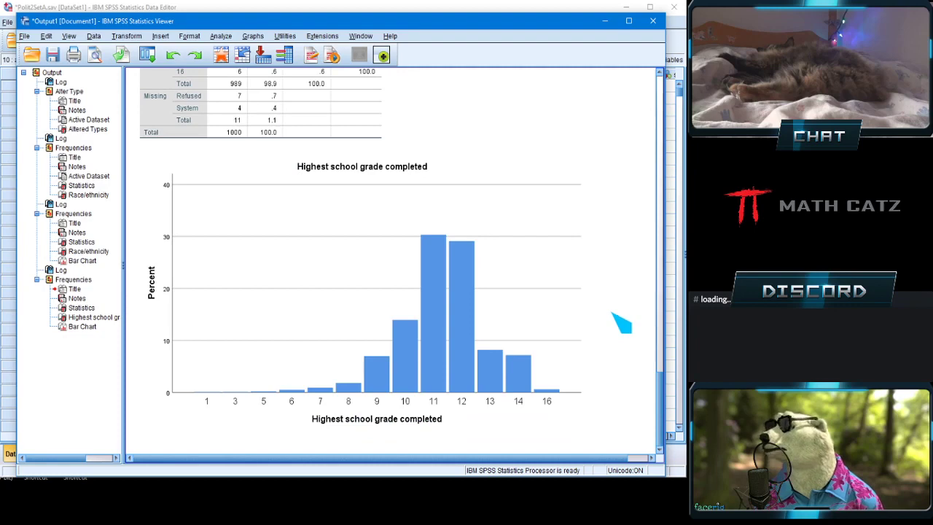
{"action": "scroll", "coordinate": [610, 316], "scroll_direction": "up", "scroll_amount": 5}
{"action": "scroll", "coordinate": [589, 299], "scroll_direction": "down", "scroll_amount": 1}
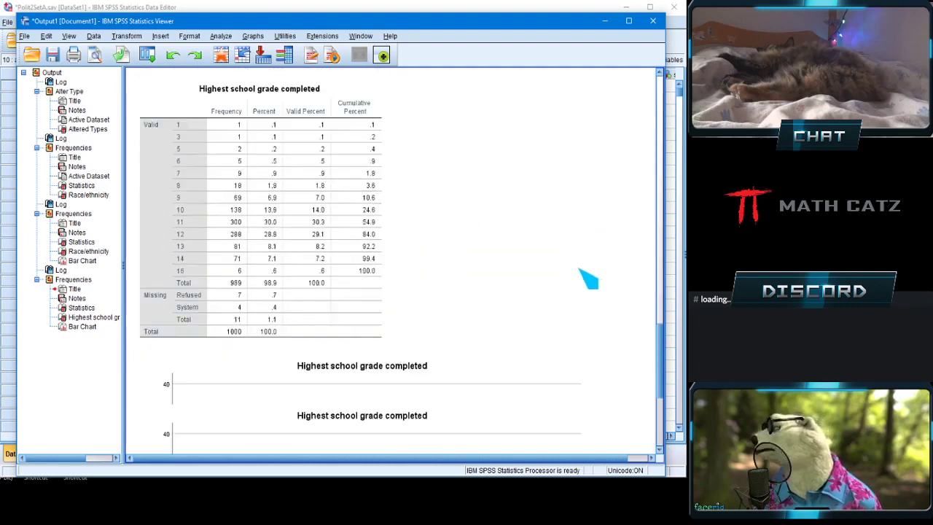
{"action": "scroll", "coordinate": [589, 279], "scroll_direction": "down", "scroll_amount": 4}
{"action": "left_click", "coordinate": [567, 316]}
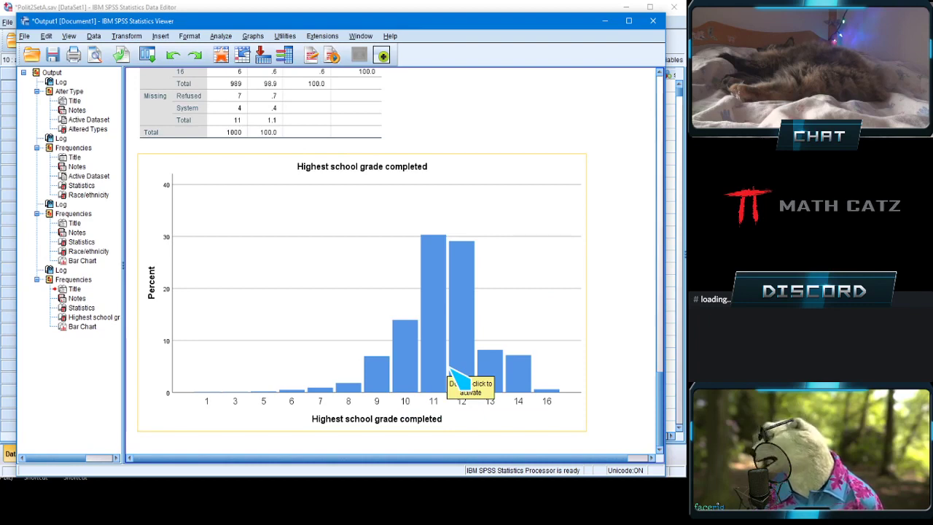
{"action": "scroll", "coordinate": [543, 355], "scroll_direction": "up", "scroll_amount": 4}
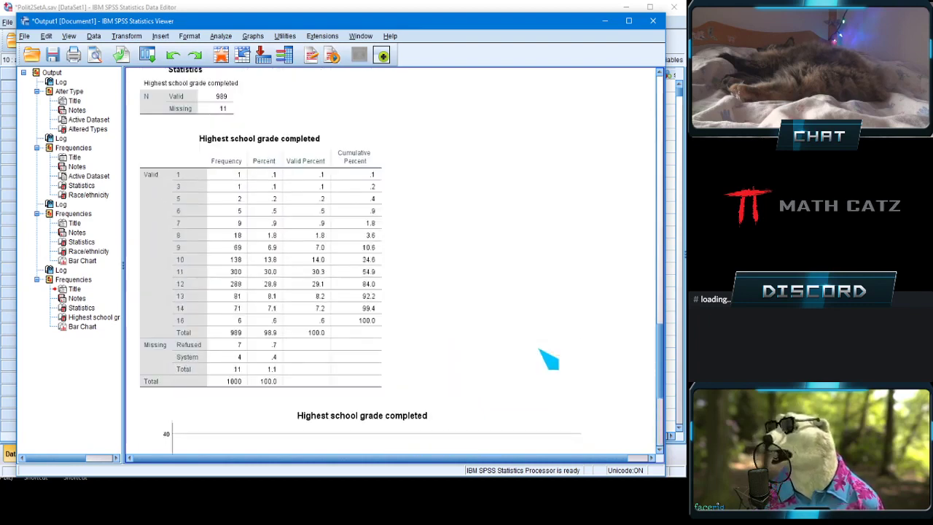
{"action": "scroll", "coordinate": [558, 353], "scroll_direction": "down", "scroll_amount": 3}
{"action": "scroll", "coordinate": [574, 359], "scroll_direction": "up", "scroll_amount": 4}
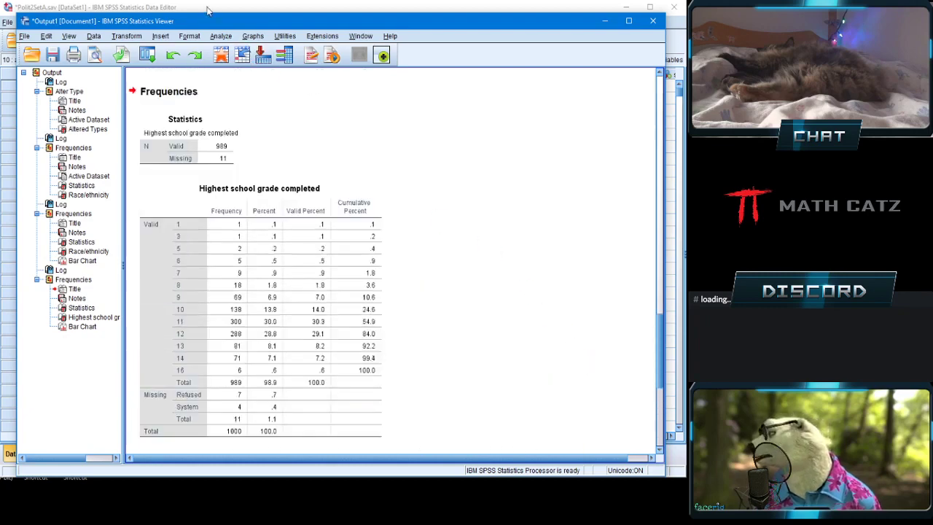
{"action": "scroll", "coordinate": [561, 315], "scroll_direction": "down", "scroll_amount": 4}
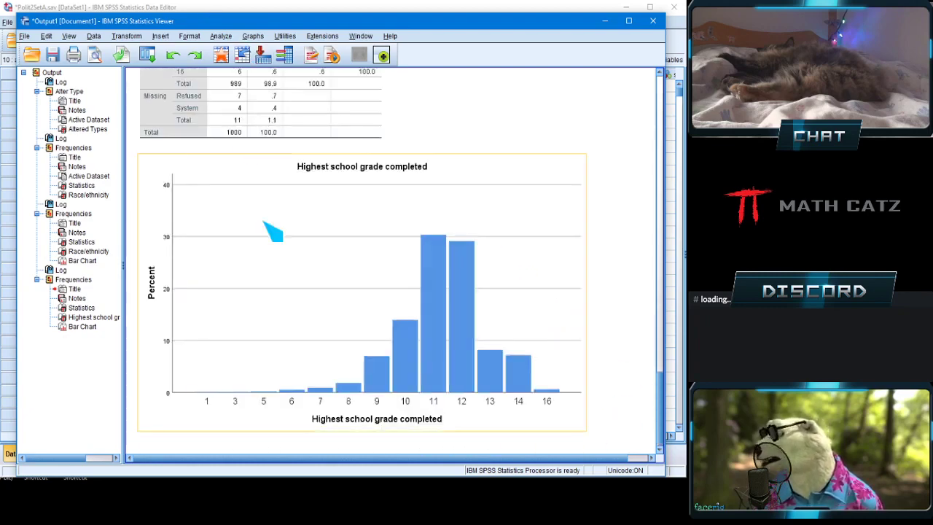
Rerun Frequencies on Highest school grade completed from the dataset, using a histogram with the normal curve shown.
{"action": "left_click", "coordinate": [207, 7]}
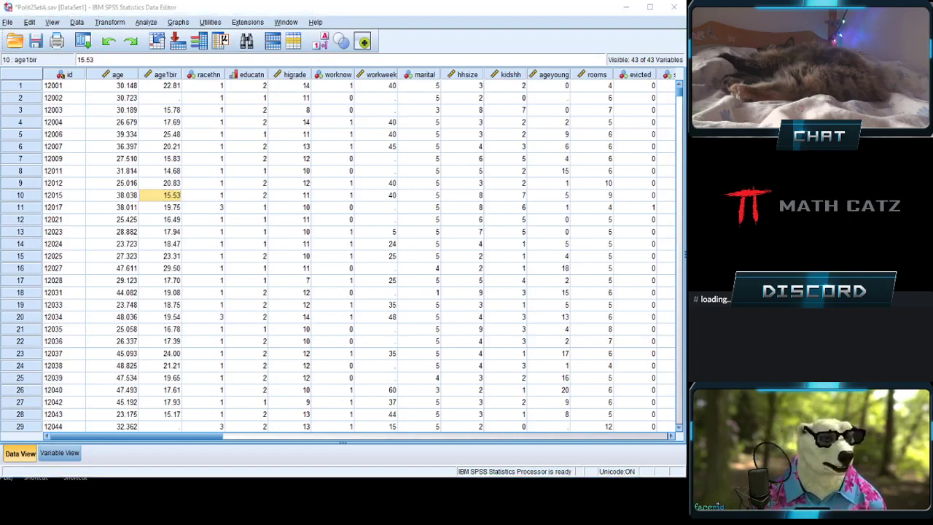
{"action": "left_click", "coordinate": [146, 22]}
{"action": "mouse_move", "coordinate": [182, 48]}
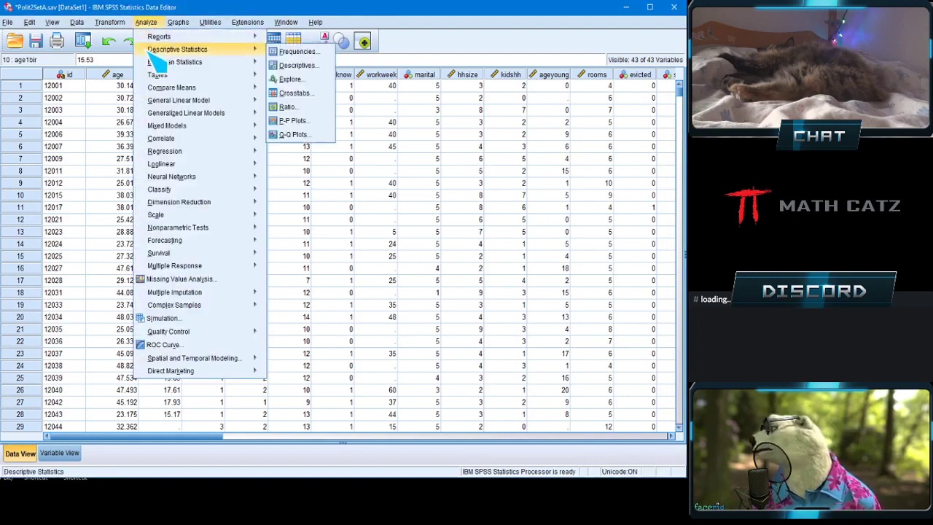
{"action": "left_click", "coordinate": [299, 53]}
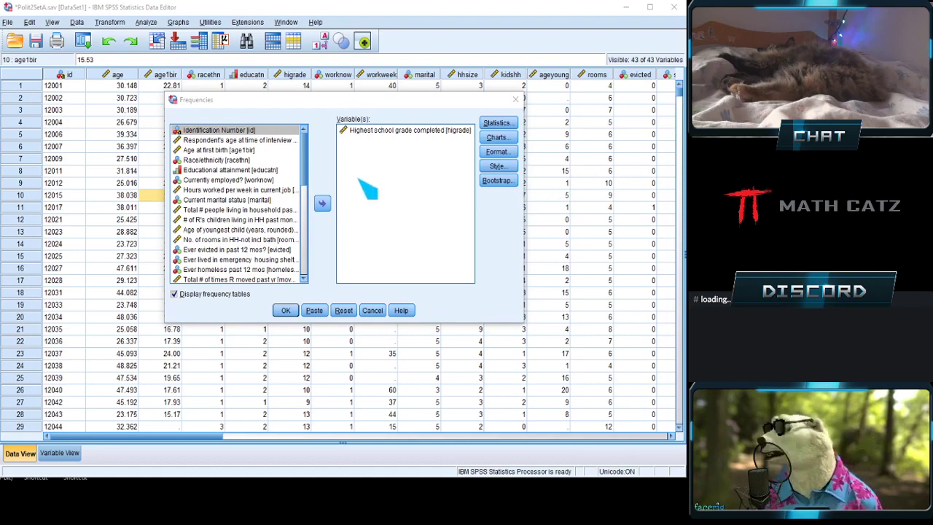
{"action": "left_click", "coordinate": [506, 138]}
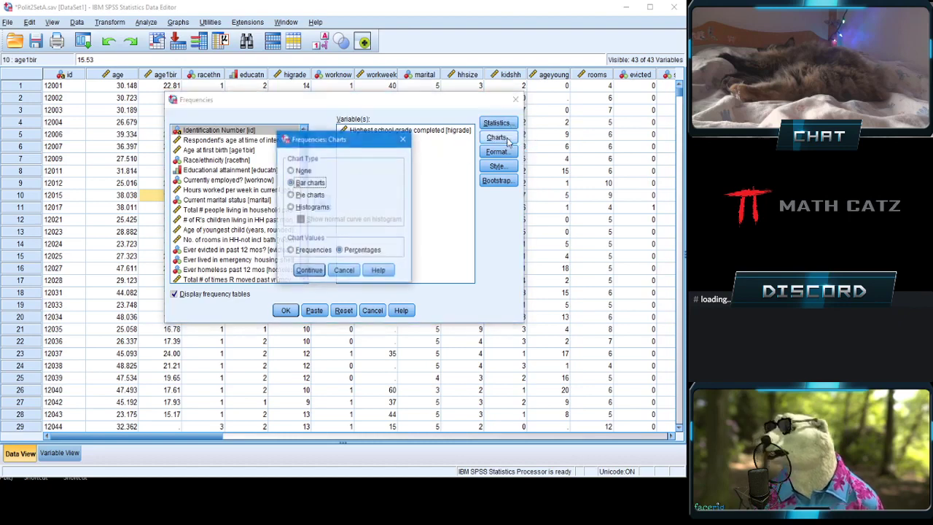
{"action": "left_click", "coordinate": [294, 208]}
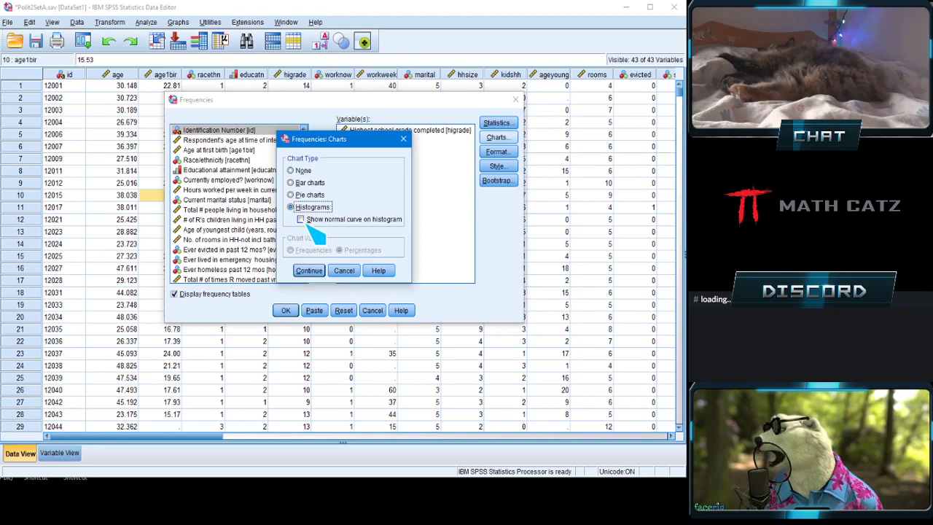
{"action": "left_click", "coordinate": [306, 219]}
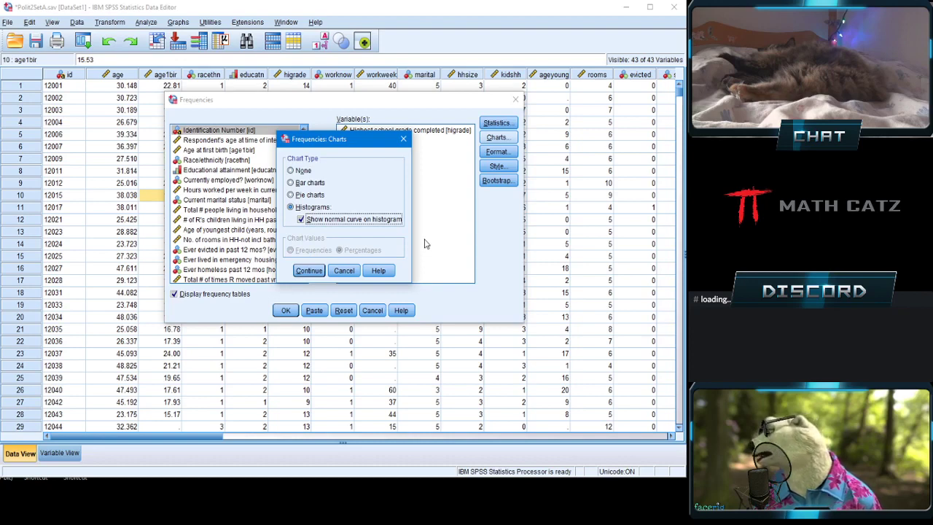
{"action": "left_click", "coordinate": [318, 273]}
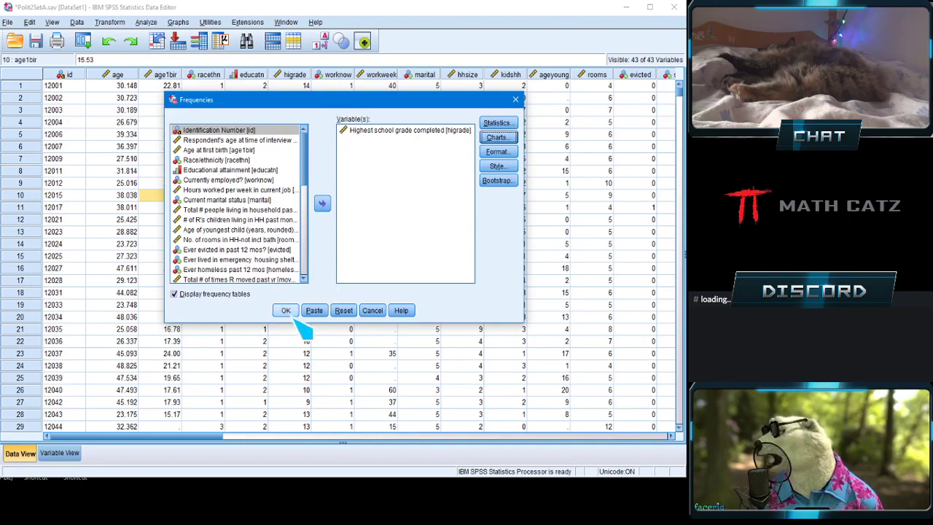
{"action": "left_click", "coordinate": [286, 311]}
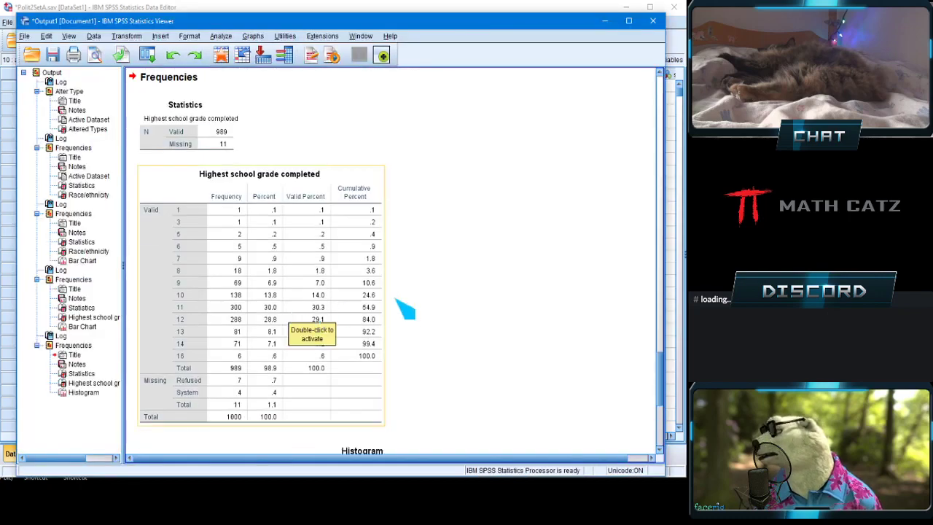
Examine the Highest school grade completed histogram with its normal curve and compare it with the frequency table.
{"action": "scroll", "coordinate": [610, 324], "scroll_direction": "down", "scroll_amount": 8}
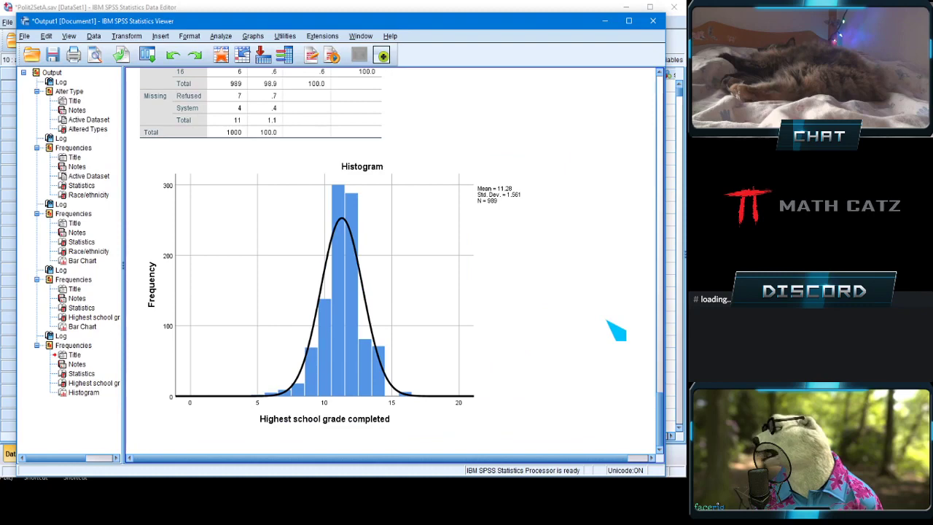
{"action": "left_click", "coordinate": [478, 384]}
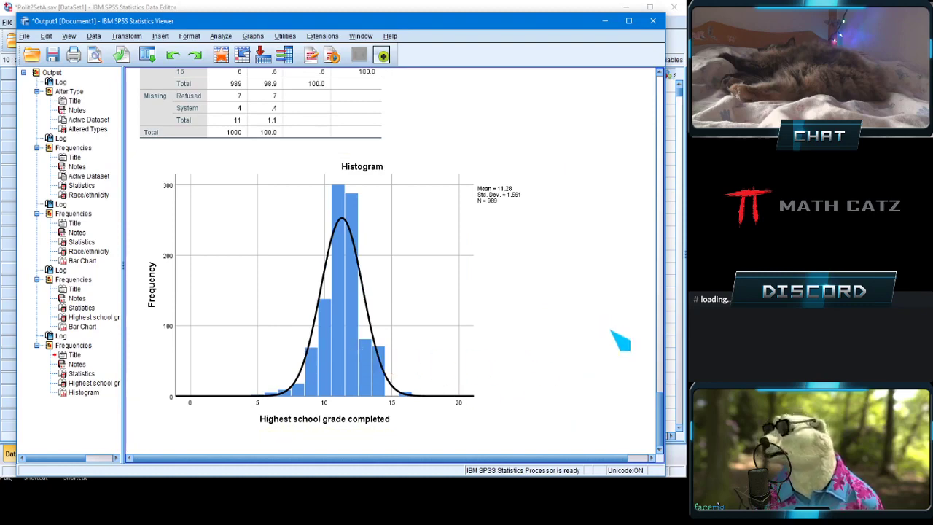
{"action": "scroll", "coordinate": [610, 328], "scroll_direction": "up", "scroll_amount": 7}
{"action": "left_click", "coordinate": [375, 270]}
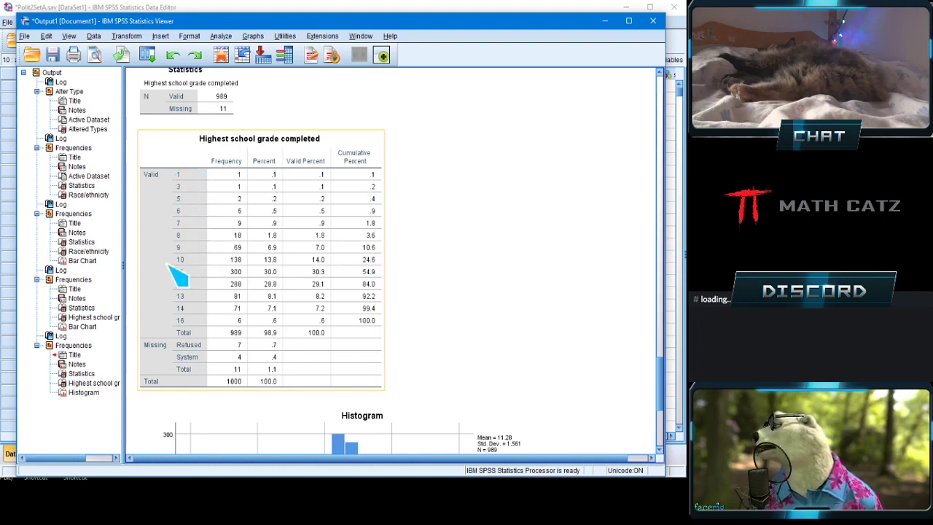
{"action": "left_click", "coordinate": [505, 283]}
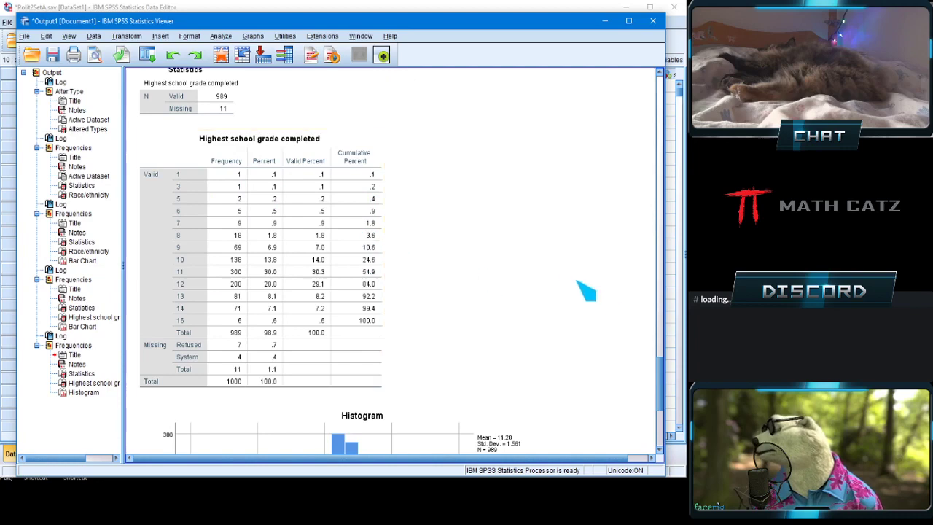
{"action": "scroll", "coordinate": [622, 321], "scroll_direction": "down", "scroll_amount": 3}
{"action": "left_click", "coordinate": [585, 310]}
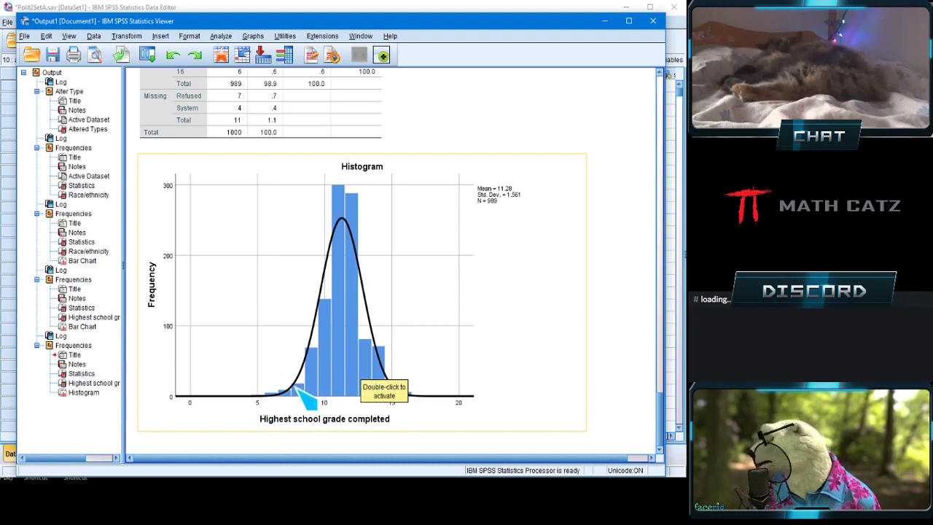
{"action": "left_click", "coordinate": [594, 334]}
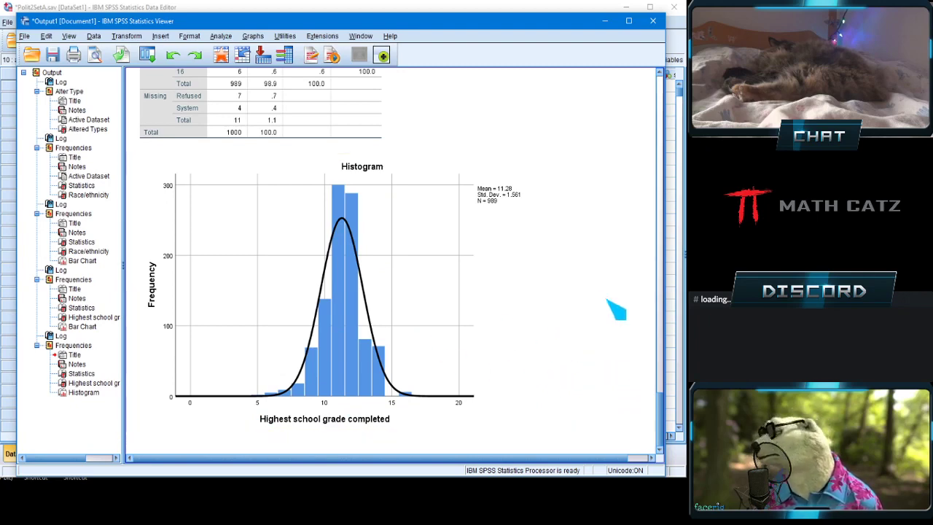
Reopen Frequencies for Highest school grade completed from the dataset and turn off the normal curve on its histogram.
{"action": "left_click", "coordinate": [224, 9]}
{"action": "left_click", "coordinate": [150, 23]}
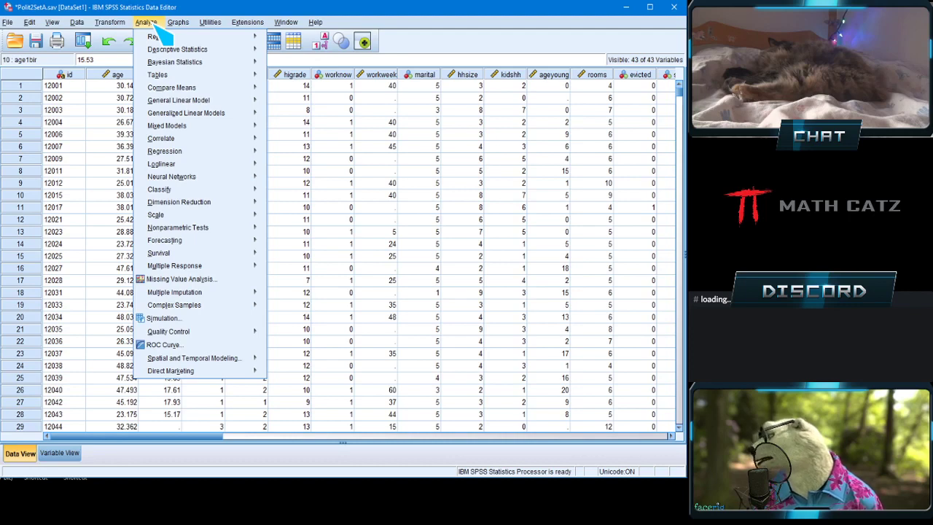
{"action": "mouse_move", "coordinate": [166, 49]}
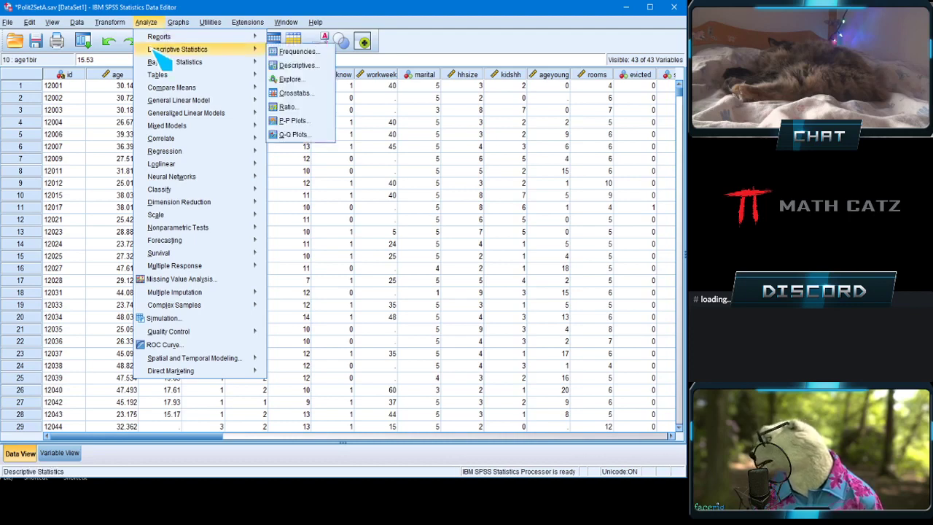
{"action": "left_click", "coordinate": [301, 52]}
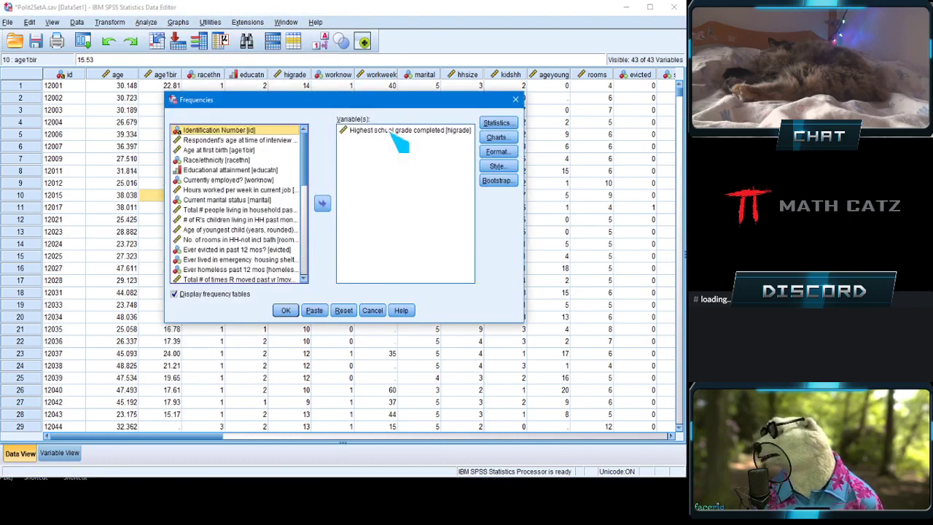
{"action": "left_click", "coordinate": [497, 137]}
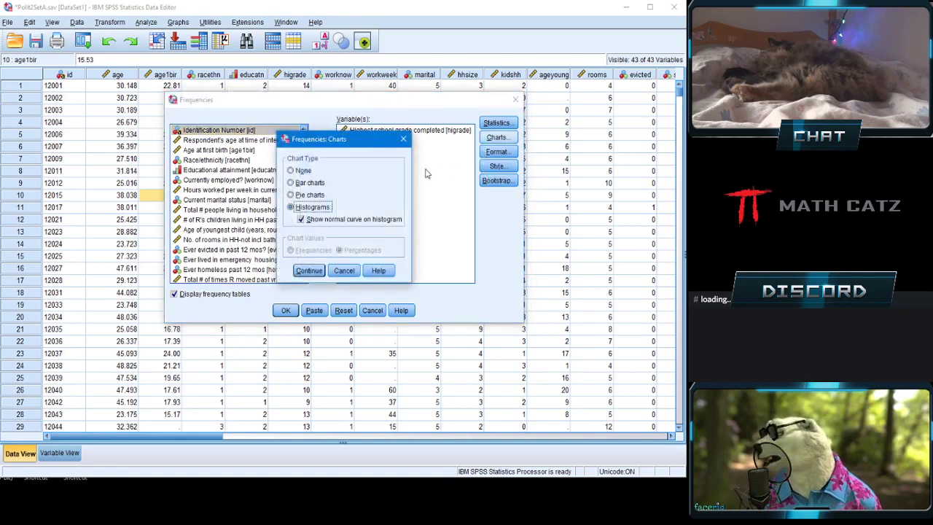
{"action": "left_click", "coordinate": [301, 219]}
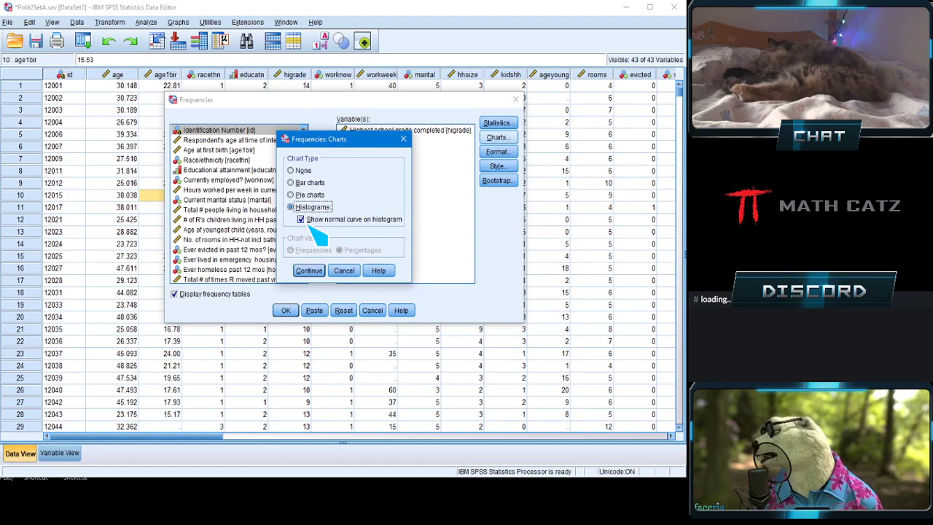
{"action": "left_click", "coordinate": [300, 219]}
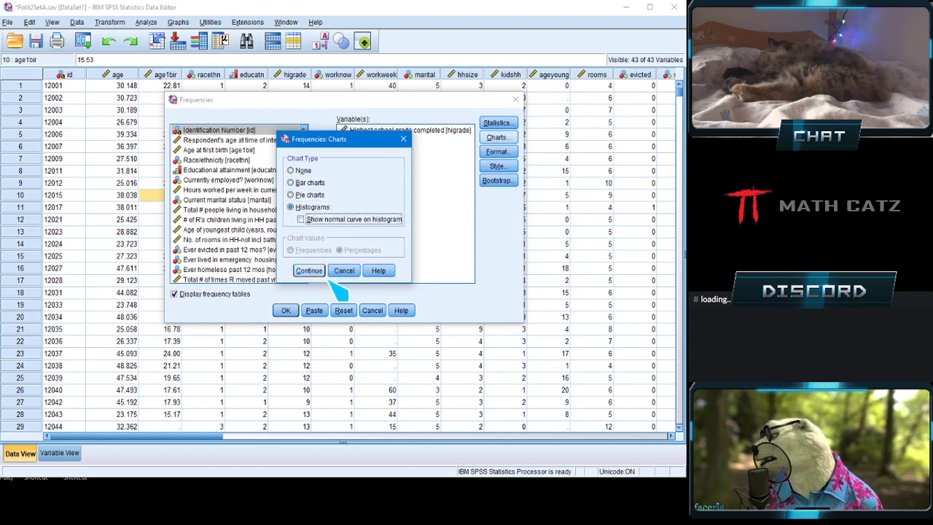
{"action": "left_click", "coordinate": [313, 272]}
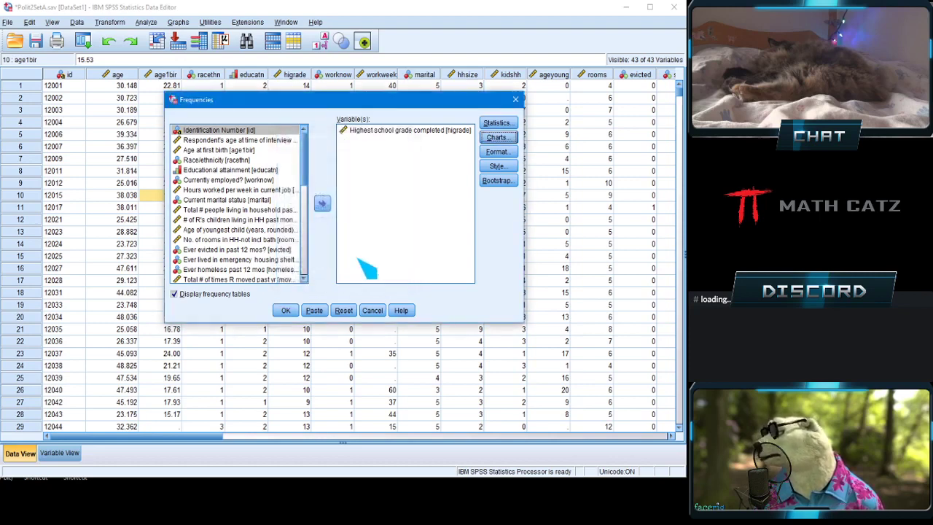
Add skewness and kurtosis to the requested statistics and run the Frequencies analysis.
{"action": "left_click", "coordinate": [510, 124]}
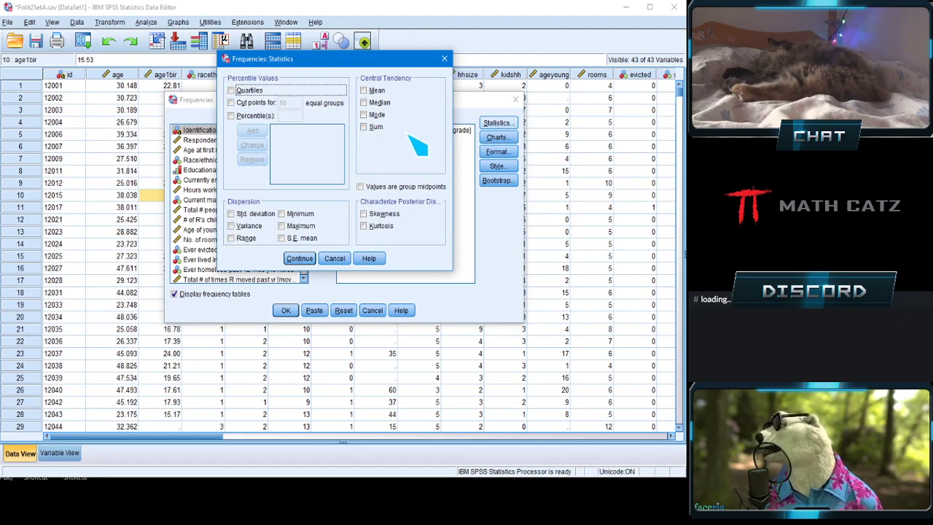
{"action": "left_click", "coordinate": [377, 218]}
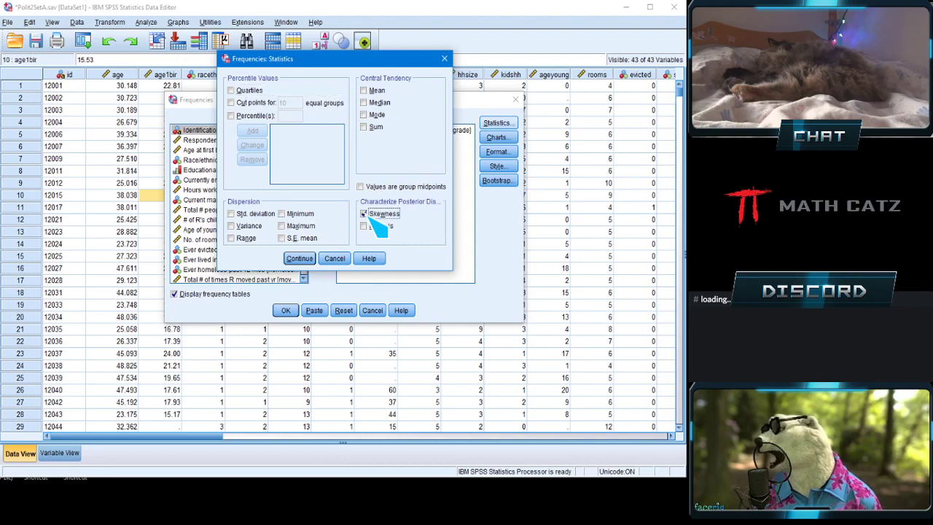
{"action": "left_click", "coordinate": [379, 227]}
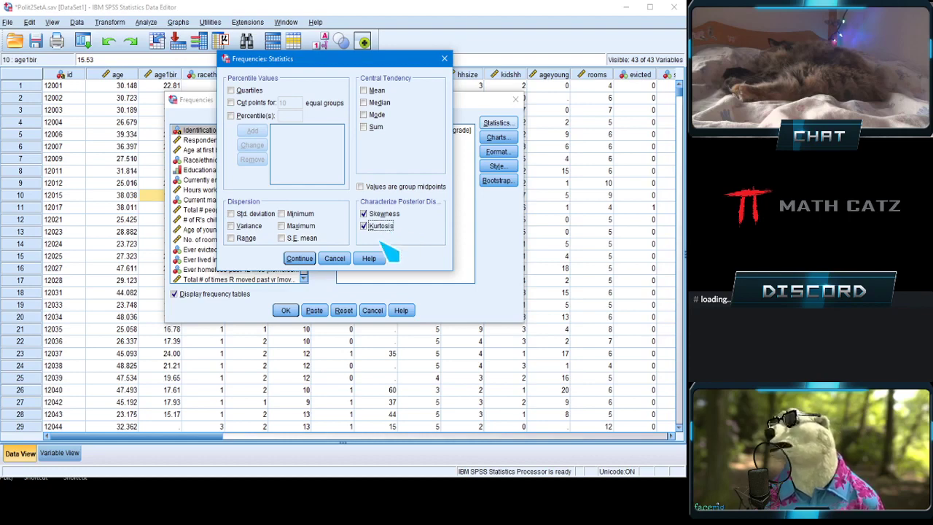
{"action": "left_click", "coordinate": [303, 261]}
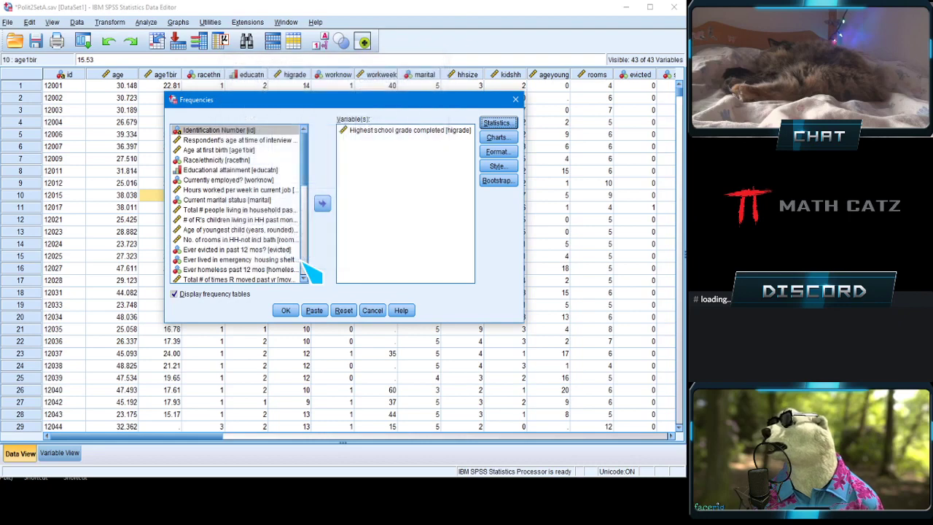
{"action": "left_click", "coordinate": [287, 310]}
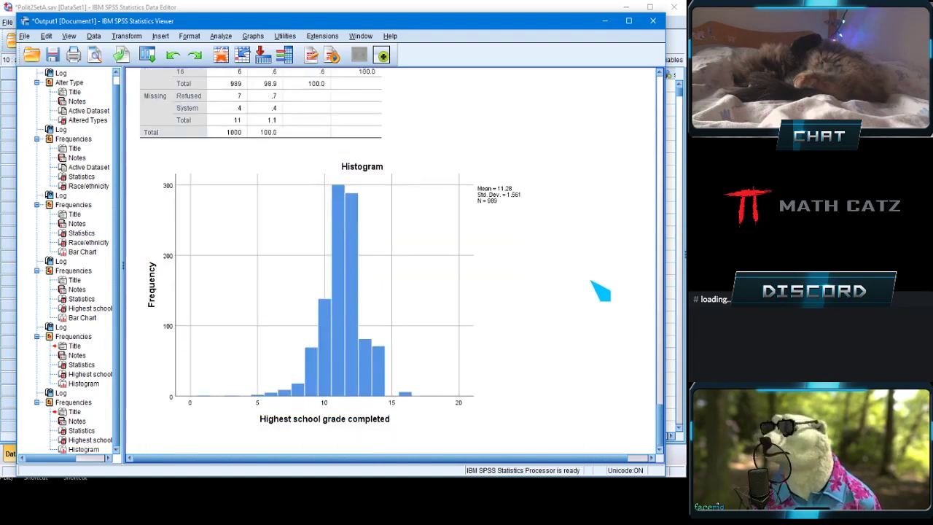
Examine the skewness, kurtosis and their standard errors for Highest school grade completed, along with the histogram without the normal curve.
{"action": "scroll", "coordinate": [616, 282], "scroll_direction": "up", "scroll_amount": 6}
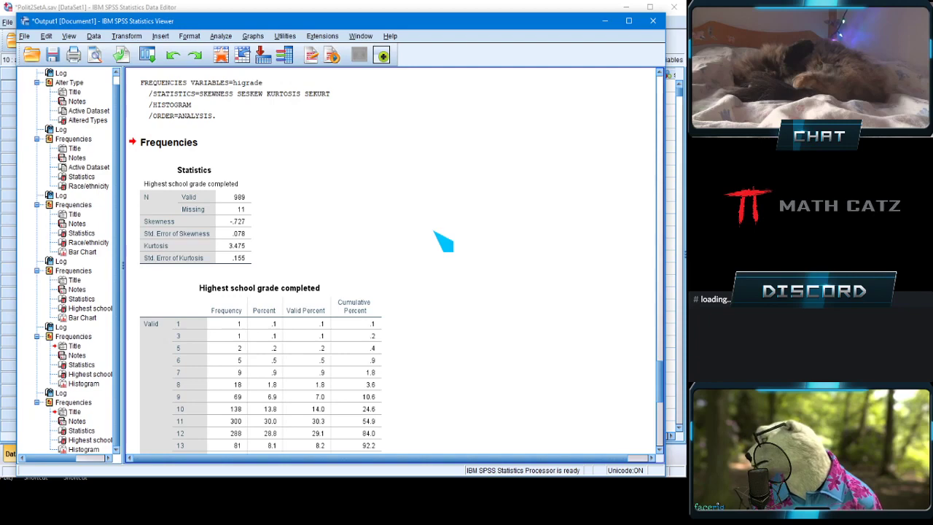
{"action": "left_click", "coordinate": [225, 257]}
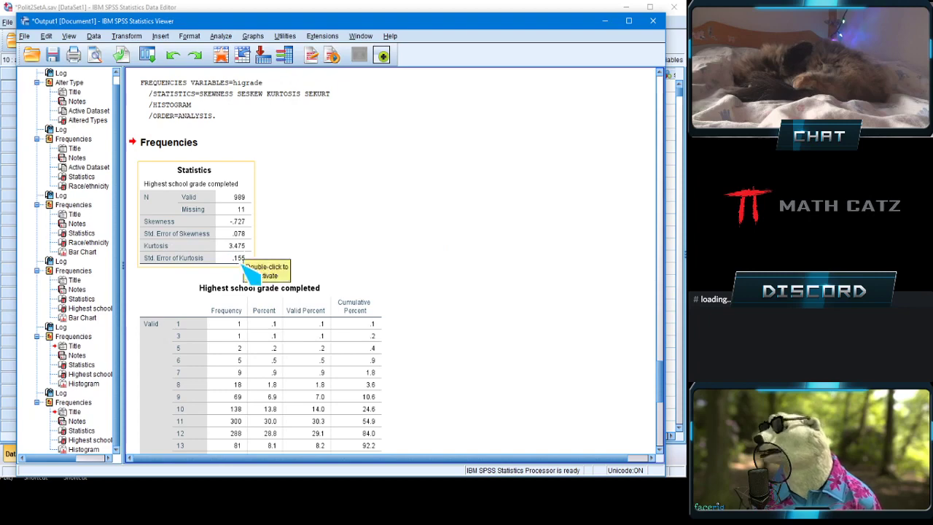
{"action": "scroll", "coordinate": [510, 284], "scroll_direction": "down", "scroll_amount": 10}
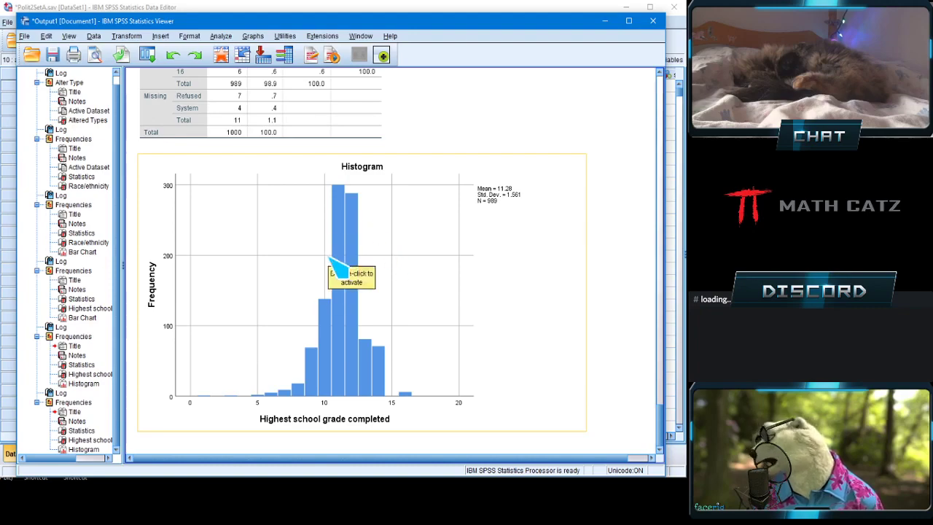
{"action": "scroll", "coordinate": [605, 292], "scroll_direction": "up", "scroll_amount": 15}
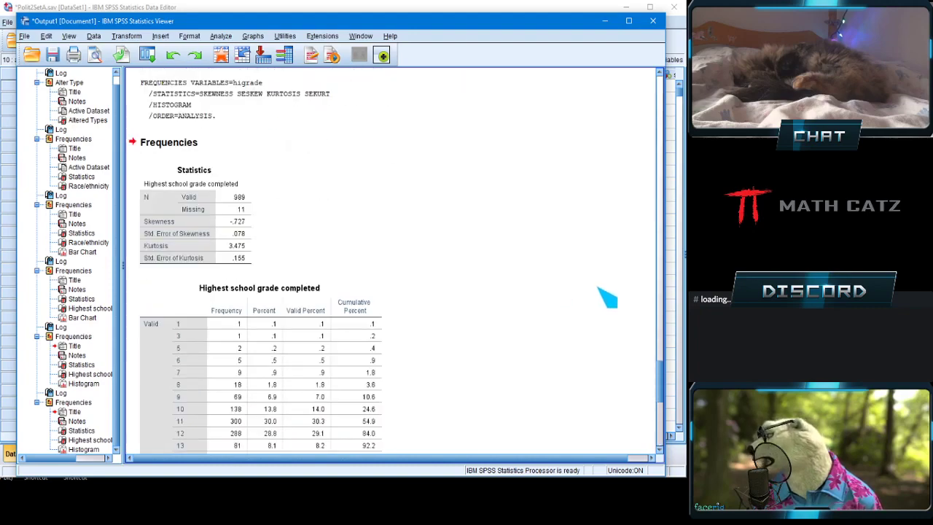
Compare the skewness and kurtosis statistics with the earlier histogram showing the normal curve, and return to the dataset.
{"action": "scroll", "coordinate": [605, 291], "scroll_direction": "up", "scroll_amount": 12}
{"action": "scroll", "coordinate": [552, 281], "scroll_direction": "down", "scroll_amount": 3}
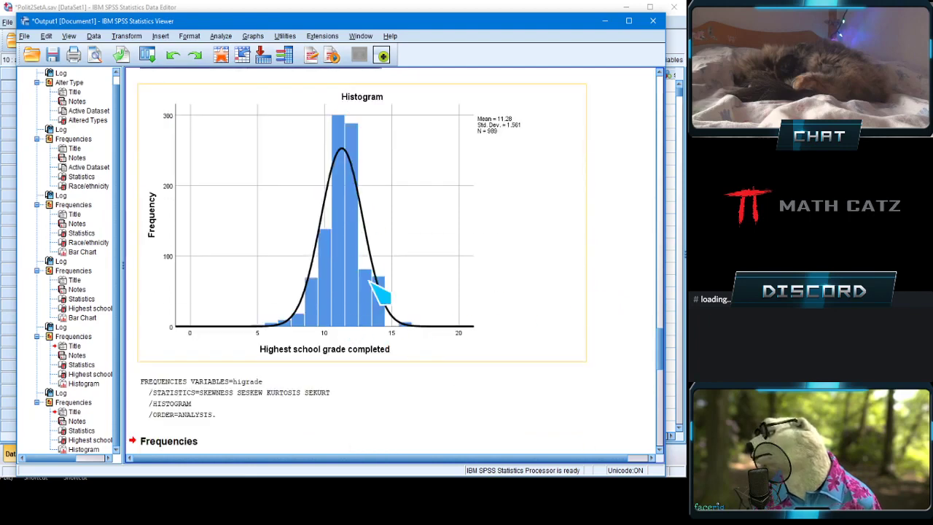
{"action": "scroll", "coordinate": [620, 309], "scroll_direction": "down", "scroll_amount": 8}
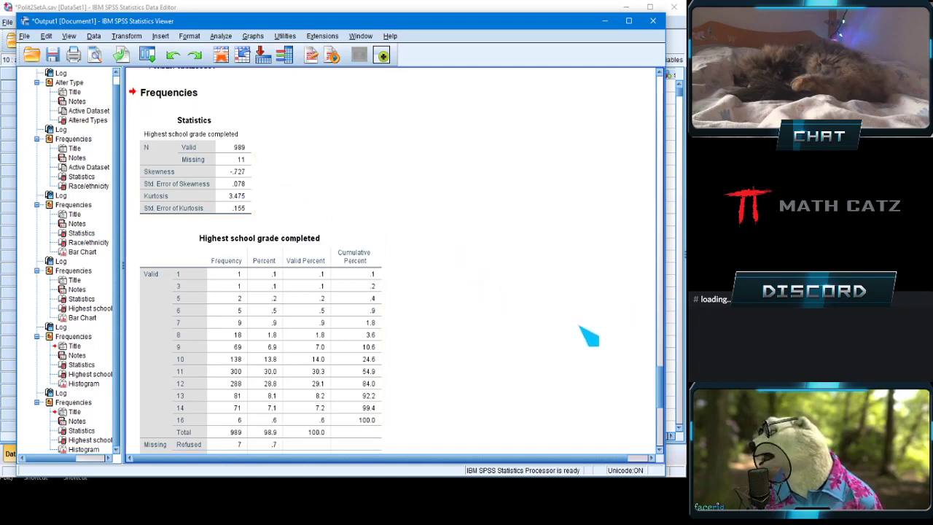
{"action": "scroll", "coordinate": [581, 328], "scroll_direction": "up", "scroll_amount": 3}
{"action": "scroll", "coordinate": [580, 330], "scroll_direction": "up", "scroll_amount": 10}
{"action": "scroll", "coordinate": [587, 333], "scroll_direction": "down", "scroll_amount": 1}
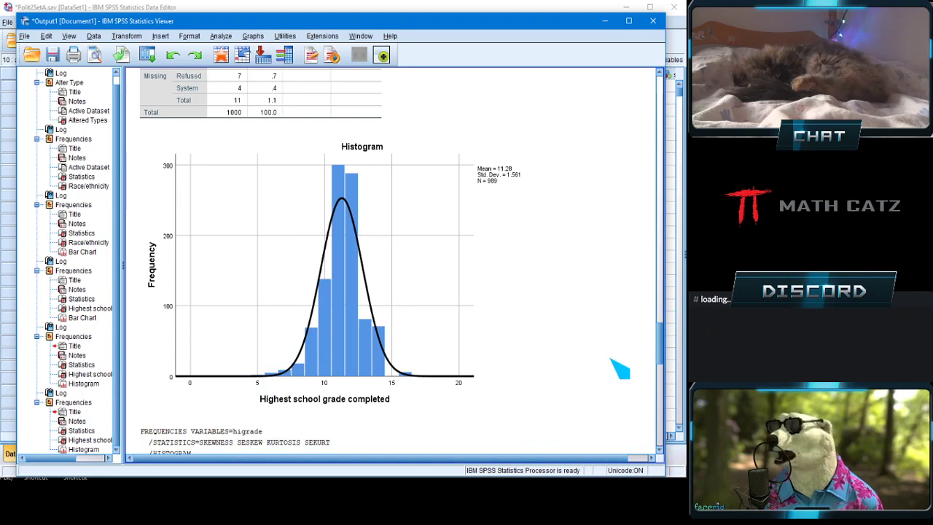
{"action": "scroll", "coordinate": [620, 368], "scroll_direction": "down", "scroll_amount": 5}
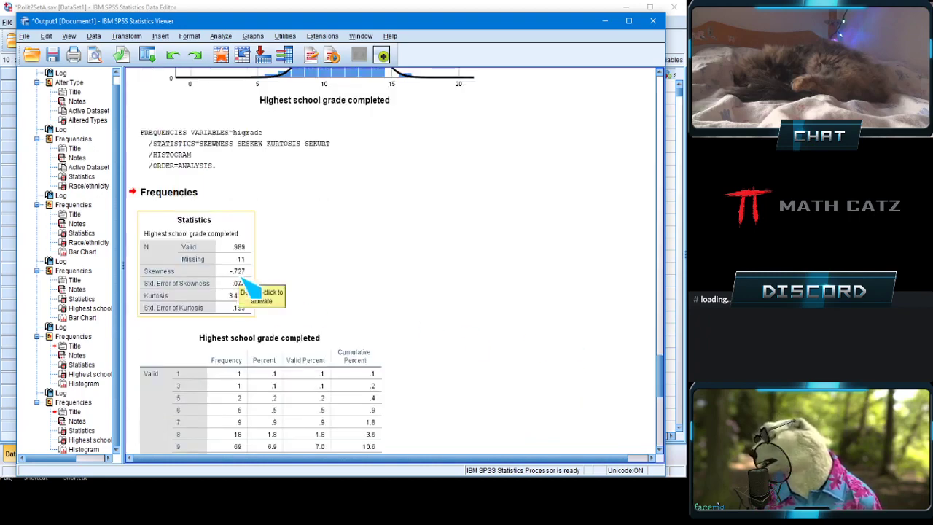
{"action": "scroll", "coordinate": [581, 321], "scroll_direction": "up", "scroll_amount": 4}
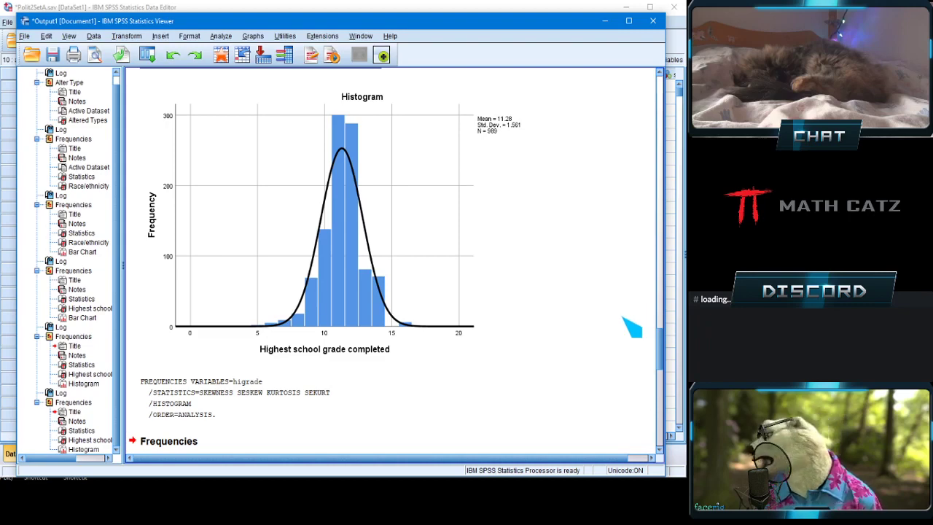
{"action": "scroll", "coordinate": [629, 321], "scroll_direction": "down", "scroll_amount": 5}
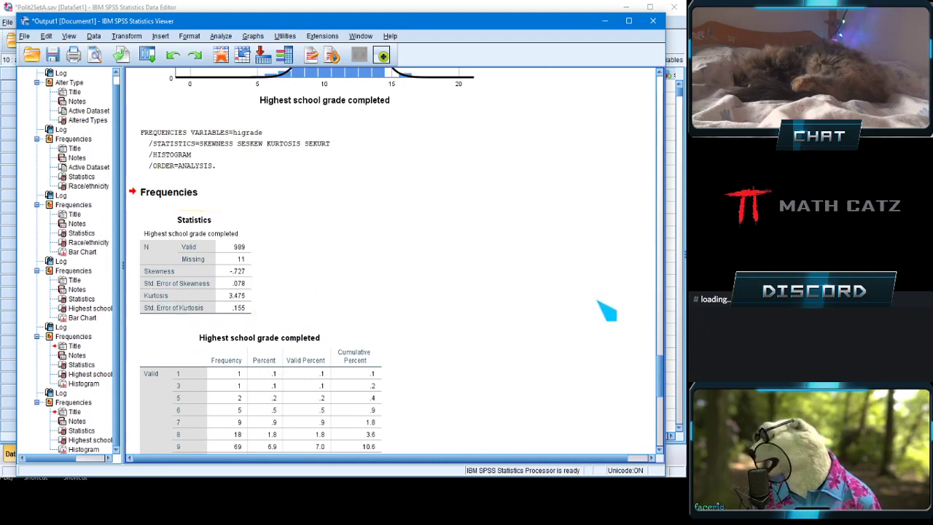
{"action": "scroll", "coordinate": [594, 305], "scroll_direction": "up", "scroll_amount": 5}
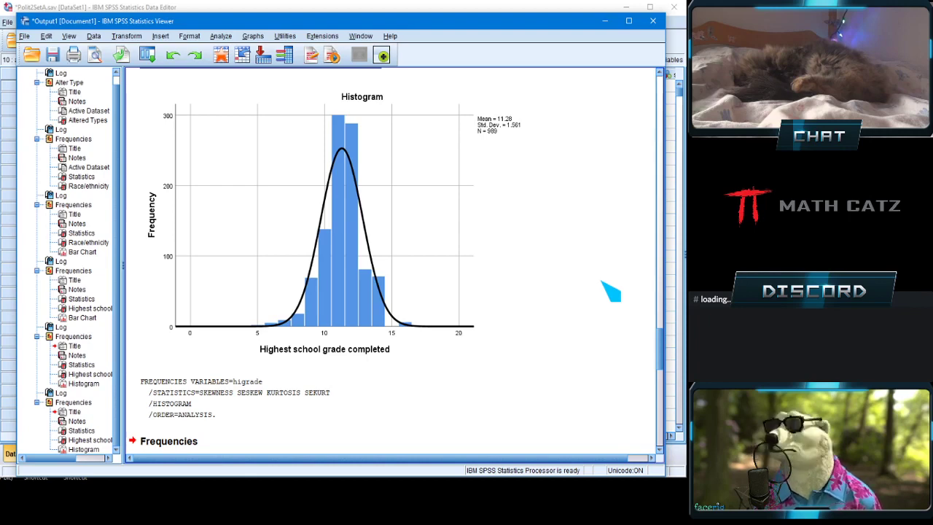
{"action": "scroll", "coordinate": [616, 328], "scroll_direction": "down", "scroll_amount": 3}
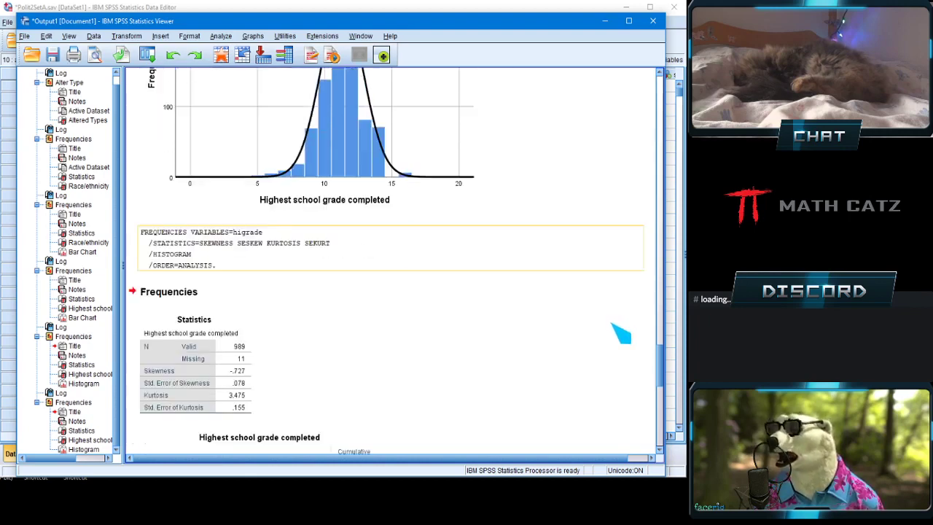
{"action": "scroll", "coordinate": [618, 334], "scroll_direction": "up", "scroll_amount": 2}
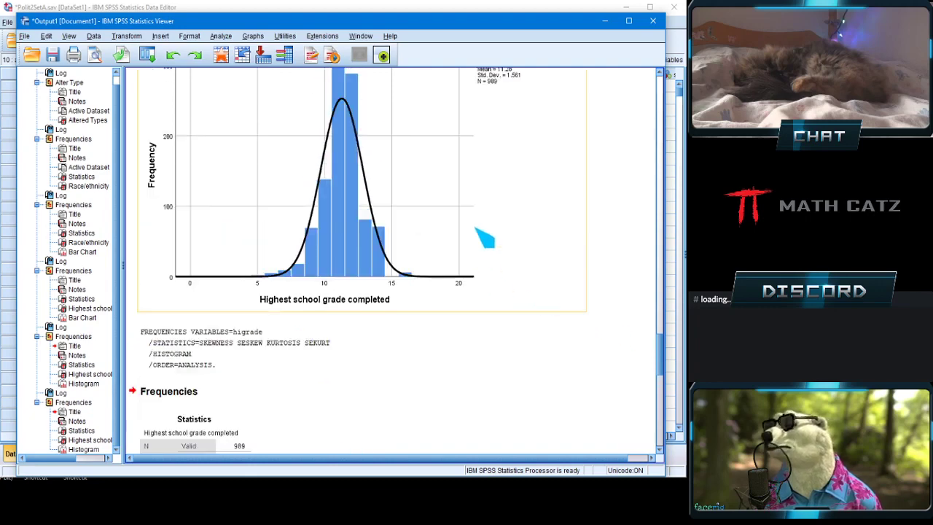
{"action": "scroll", "coordinate": [610, 236], "scroll_direction": "up", "scroll_amount": 1}
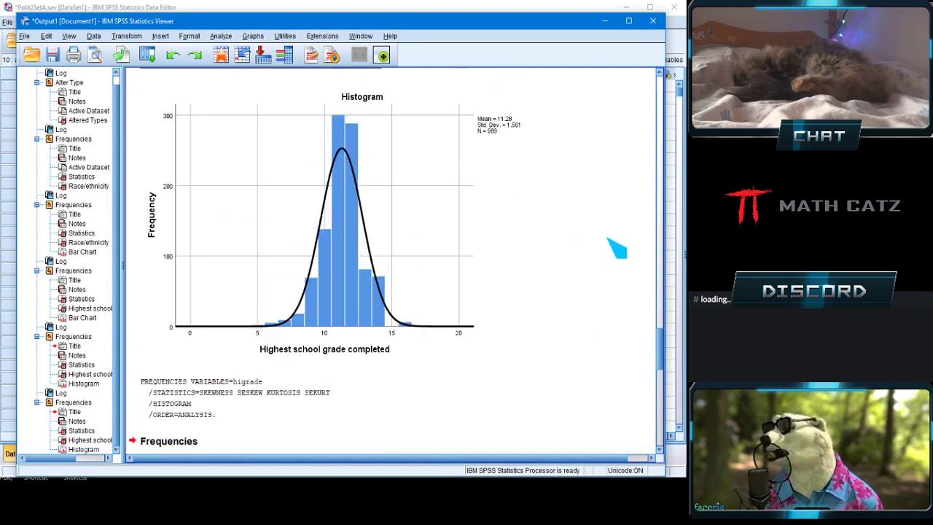
{"action": "scroll", "coordinate": [616, 273], "scroll_direction": "down", "scroll_amount": 5}
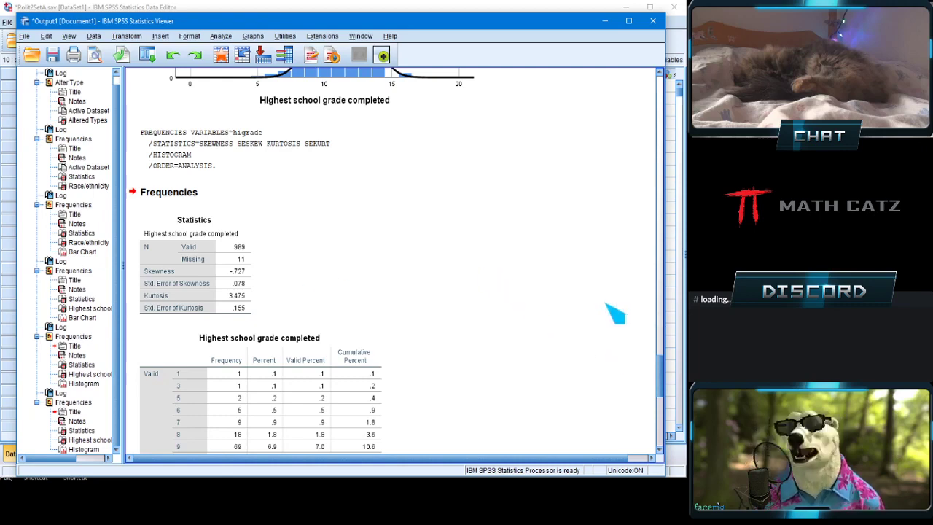
{"action": "left_click", "coordinate": [604, 22]}
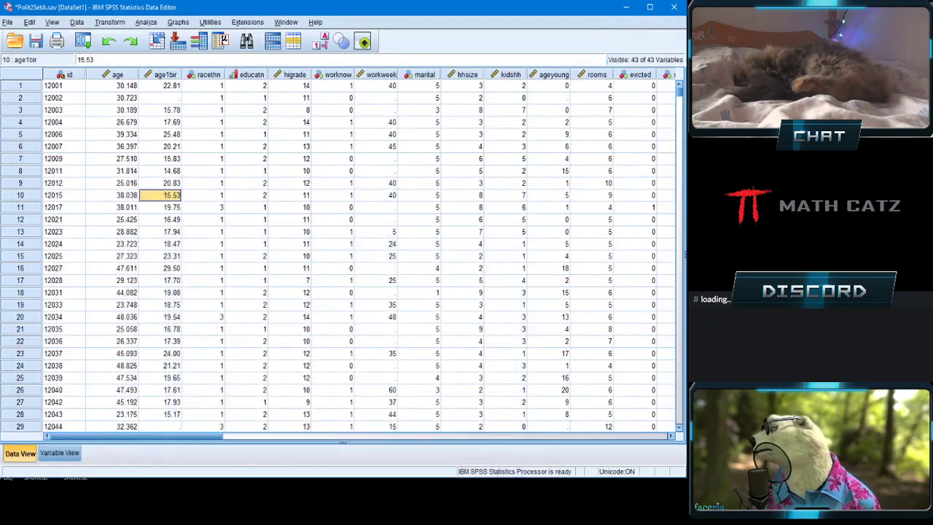